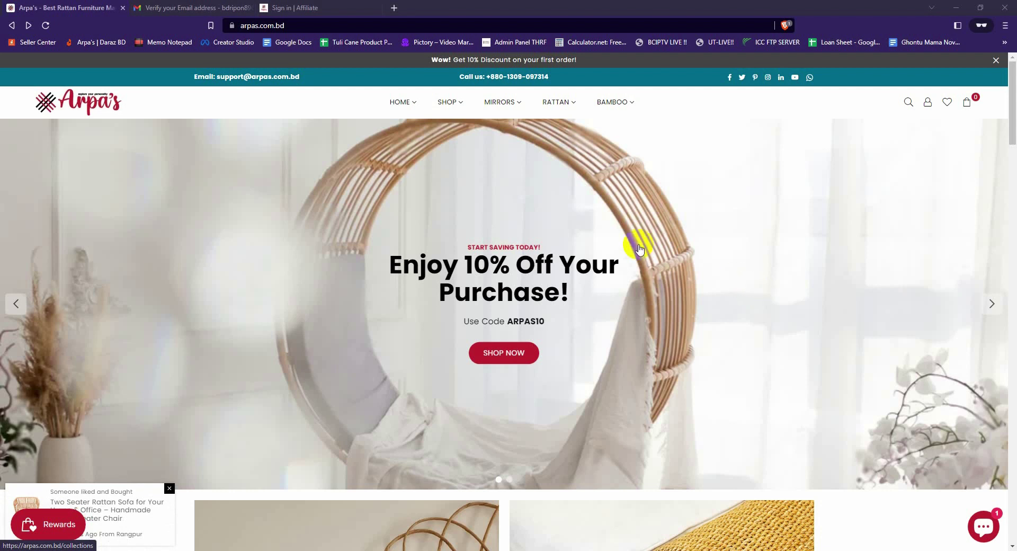
- Open the Arpa's affiliate program page from the store's footer and go to its sign-up form to review the required fields
scroll(639, 249, down, 20)
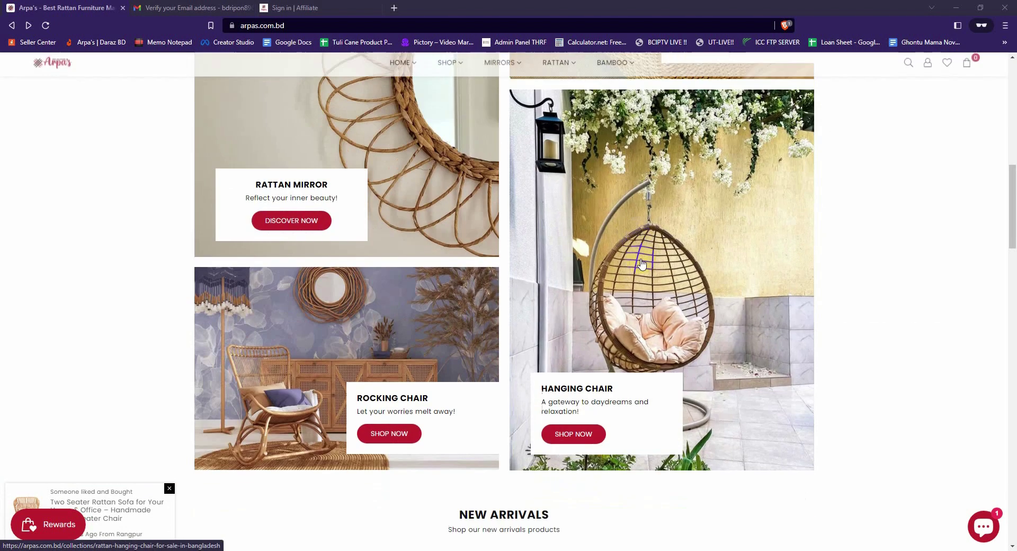
scroll(641, 270, down, 6)
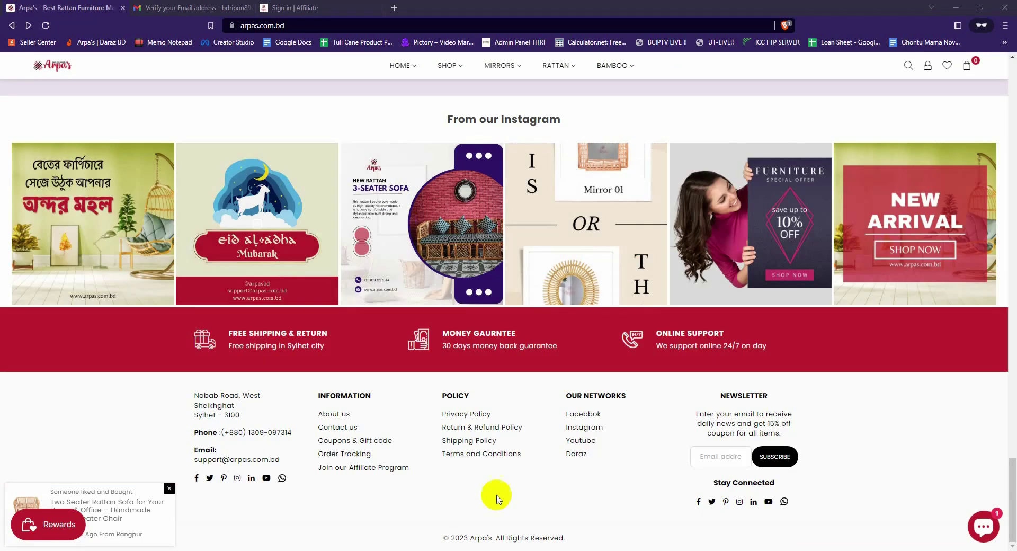
click(354, 469)
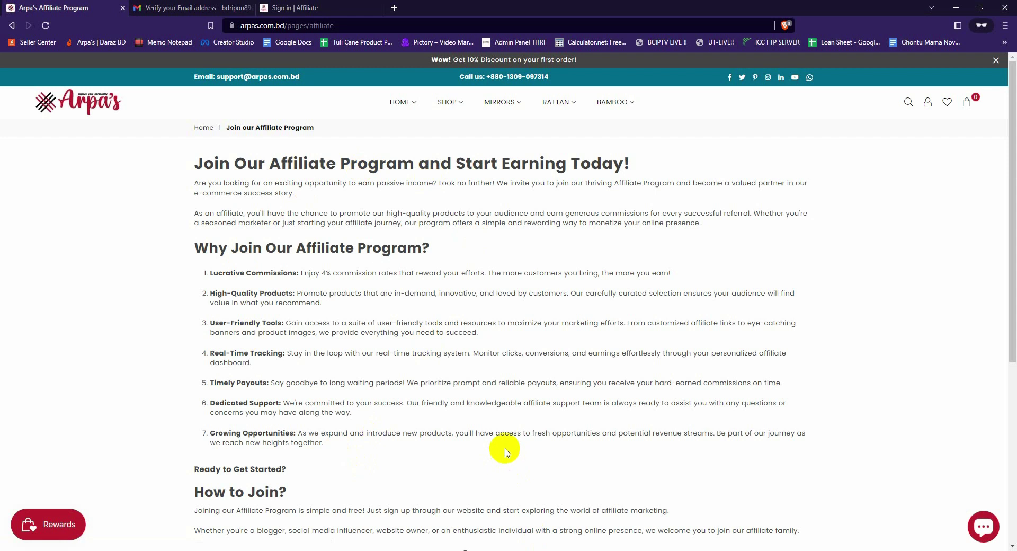
scroll(505, 452, down, 5)
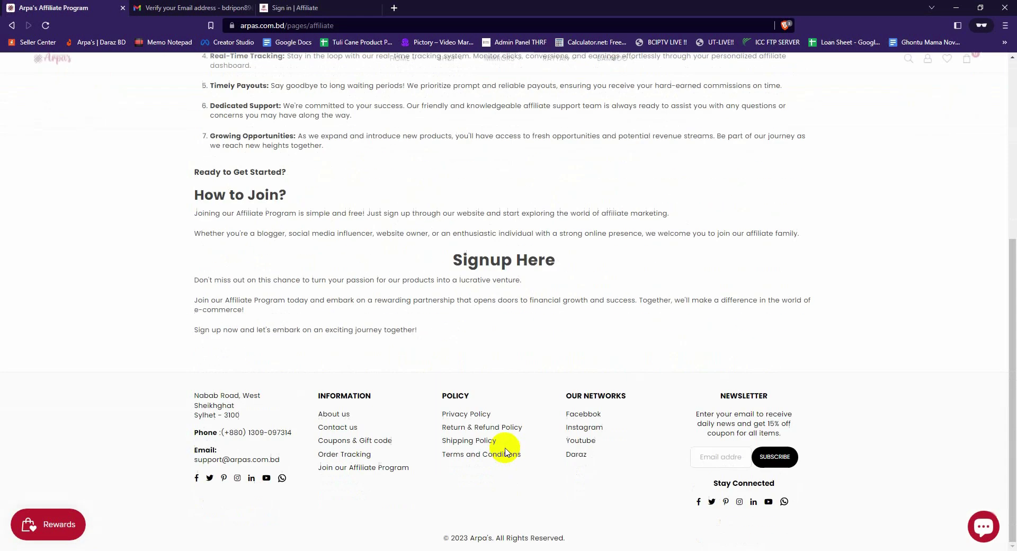
click(504, 263)
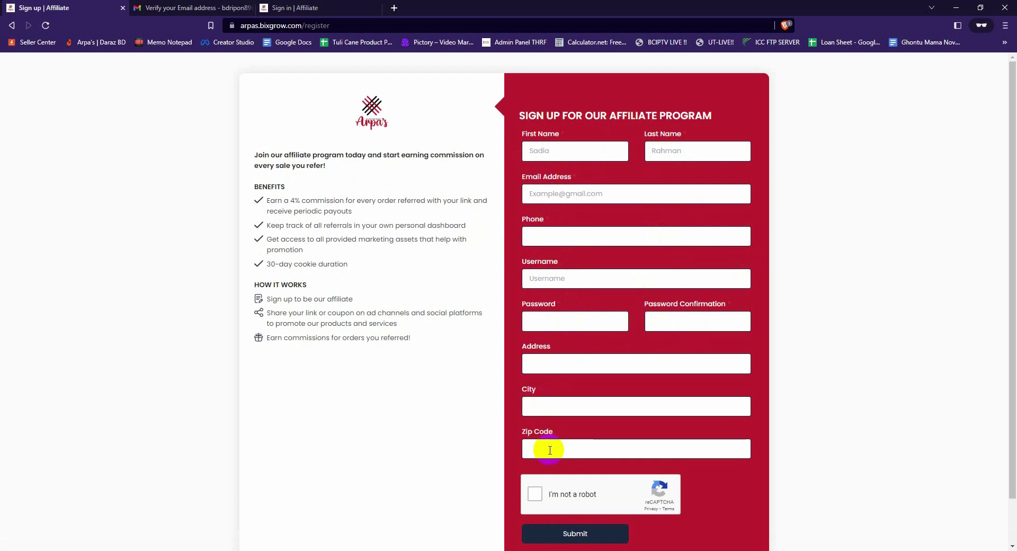
scroll(561, 443, down, 1)
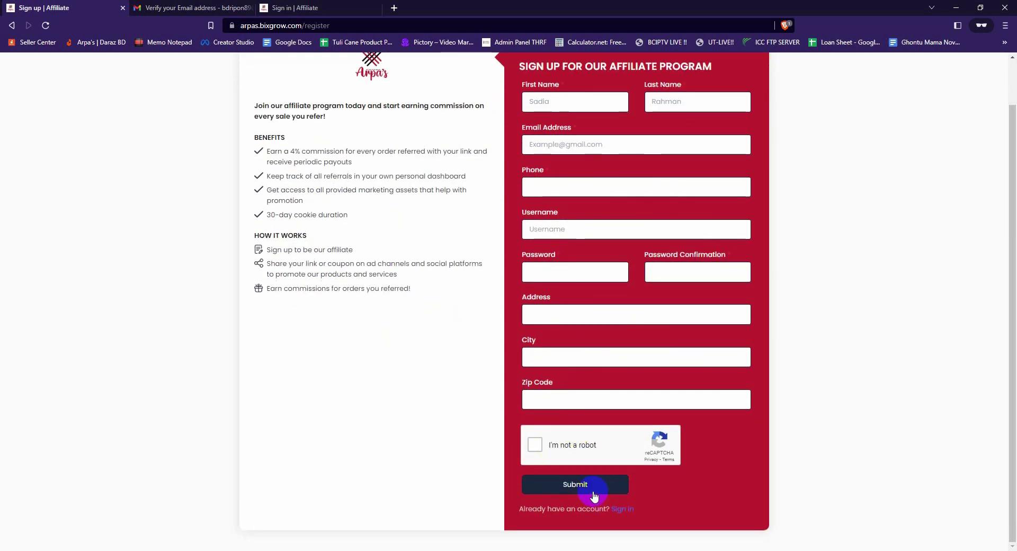
scroll(509, 298, up, 1)
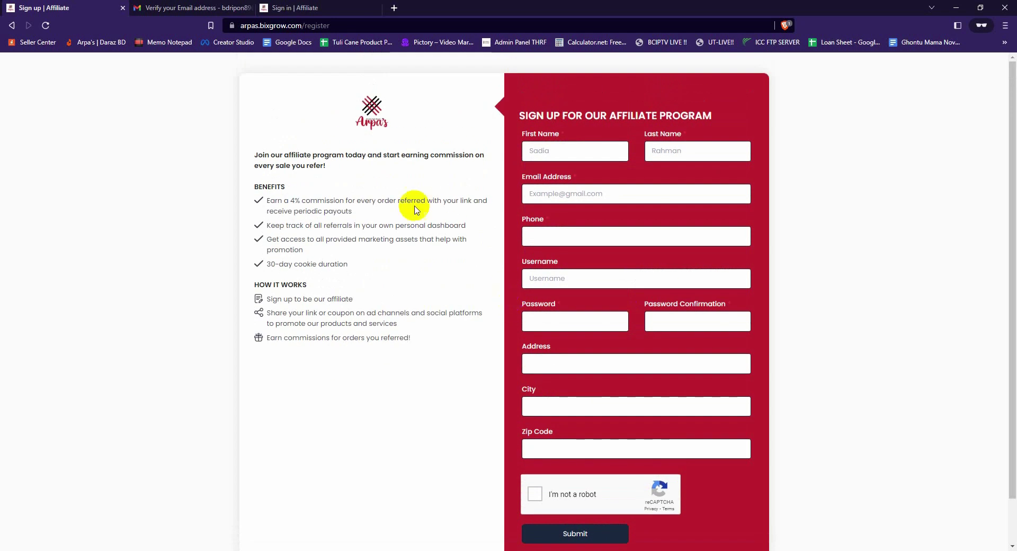
- Switch to Gmail, open the affiliate application approval email and access the affiliate dashboard from it
click(181, 7)
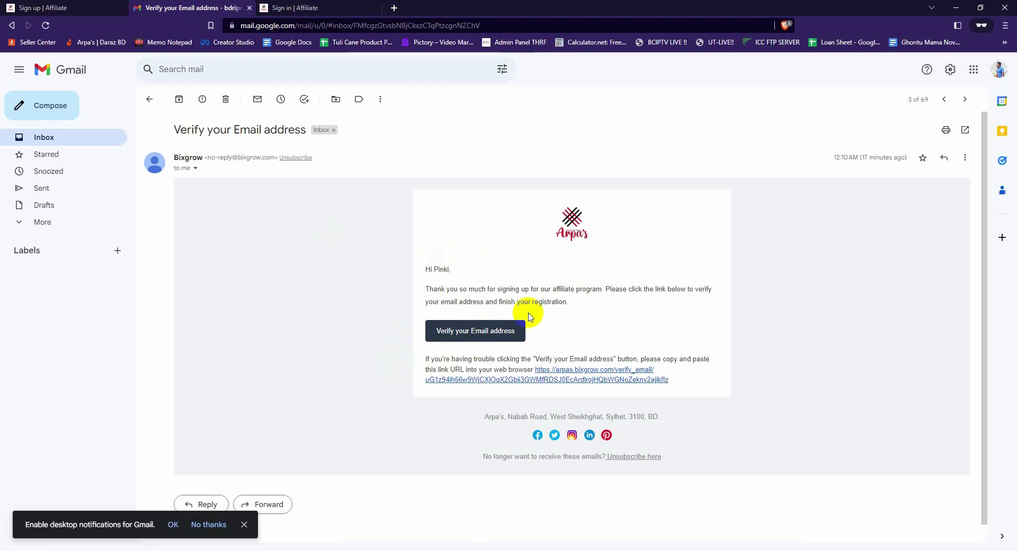
click(143, 101)
click(397, 154)
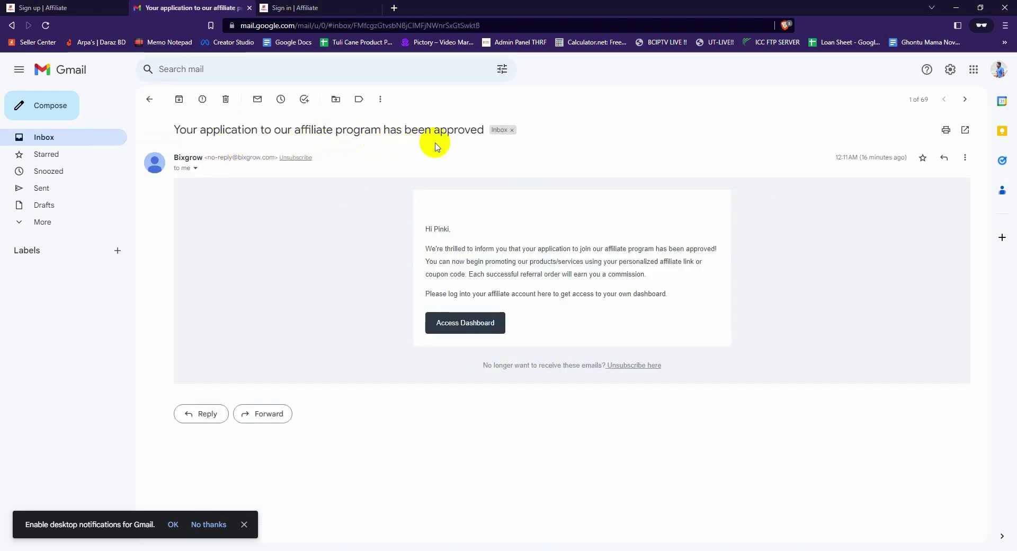
click(474, 329)
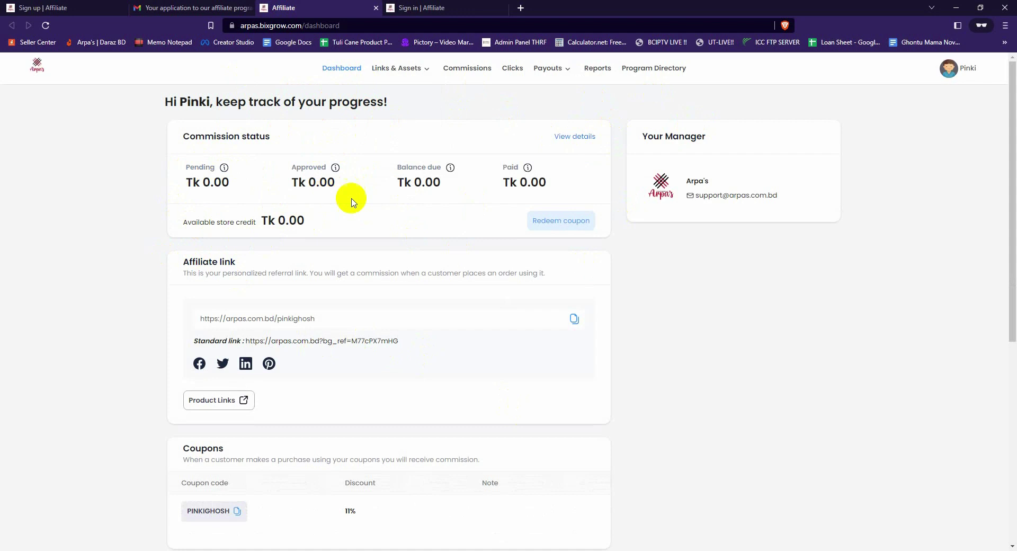
- Open the product links list from the dashboard's affiliate link section and browse the products
scroll(375, 281, down, 2)
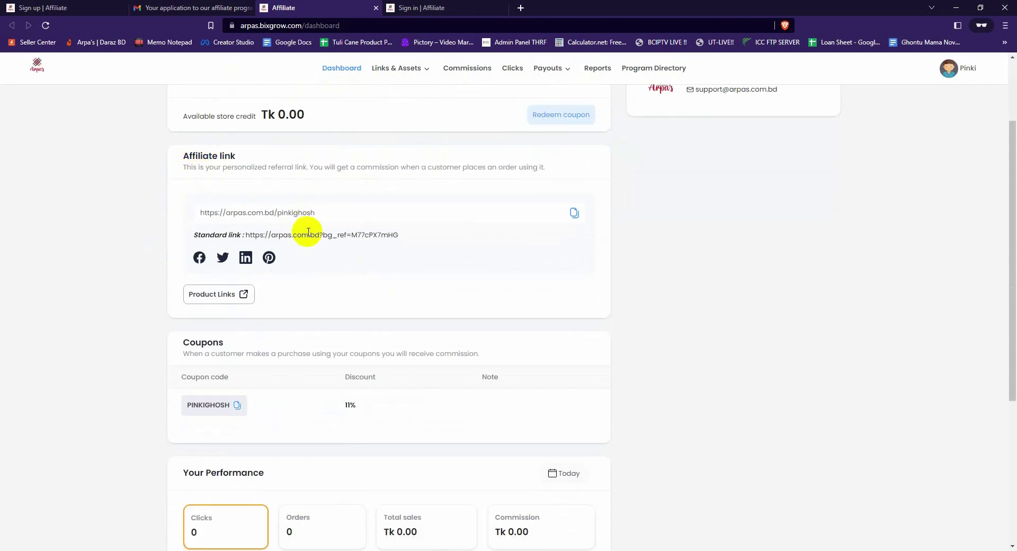
click(225, 298)
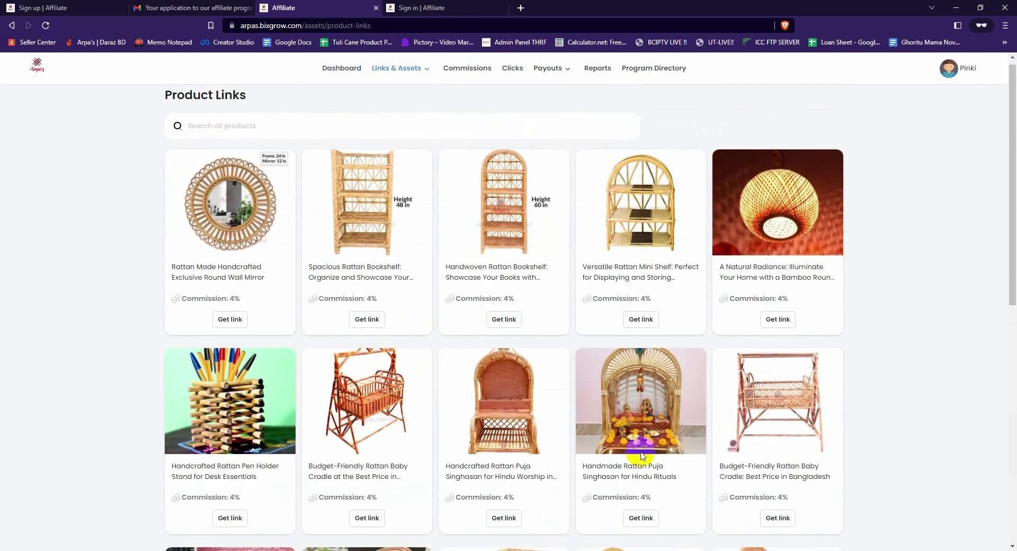
scroll(656, 386, down, 2)
scroll(656, 385, up, 2)
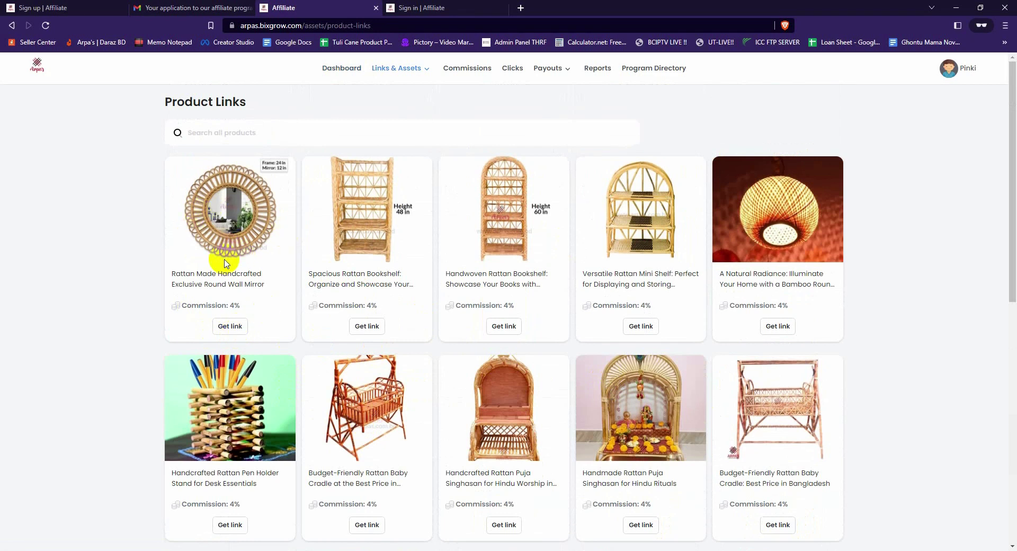
- Copy the shortened affiliate link for the Rattan Made Handcrafted Exclusive Round Wall Mirror and close the link dialog
click(237, 327)
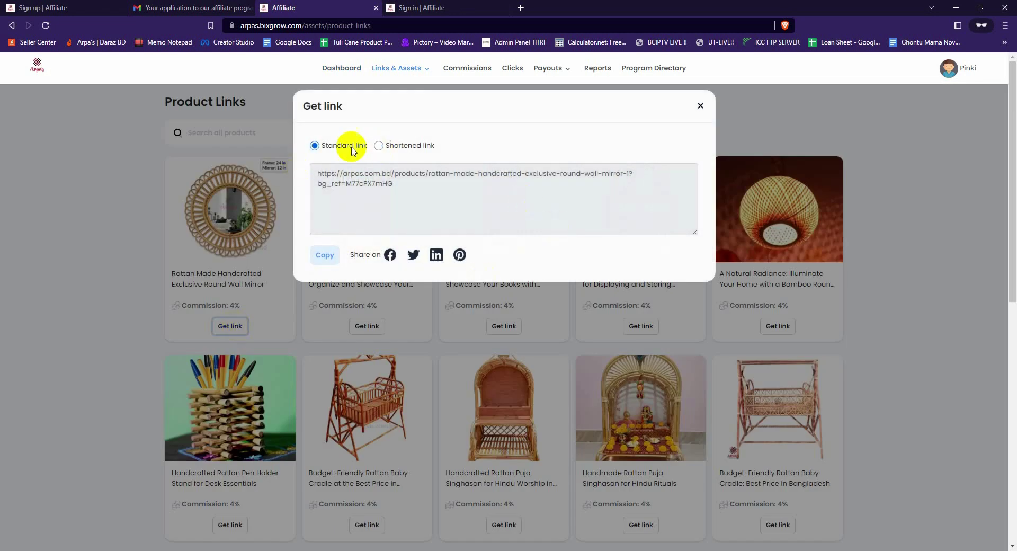
click(390, 145)
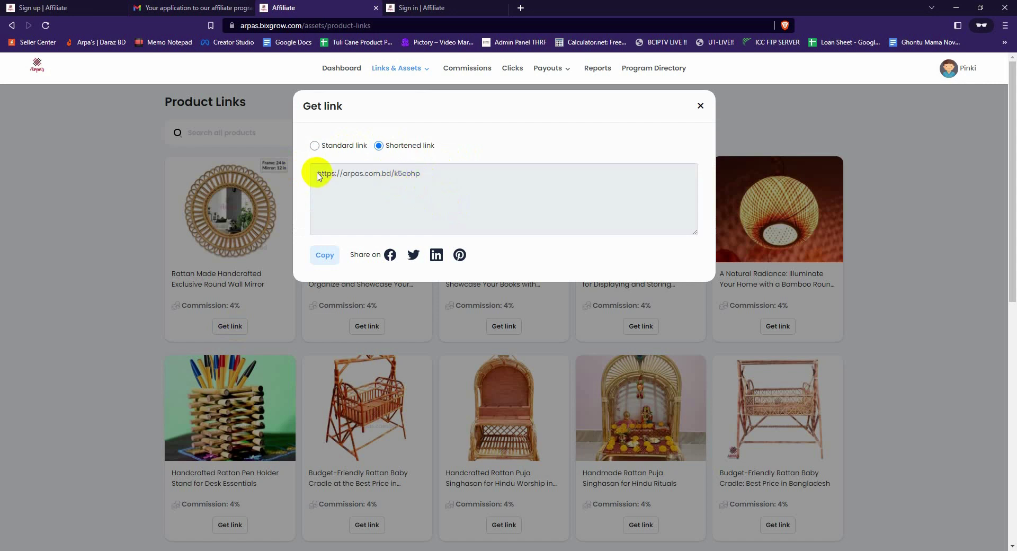
drag(317, 177, 416, 178)
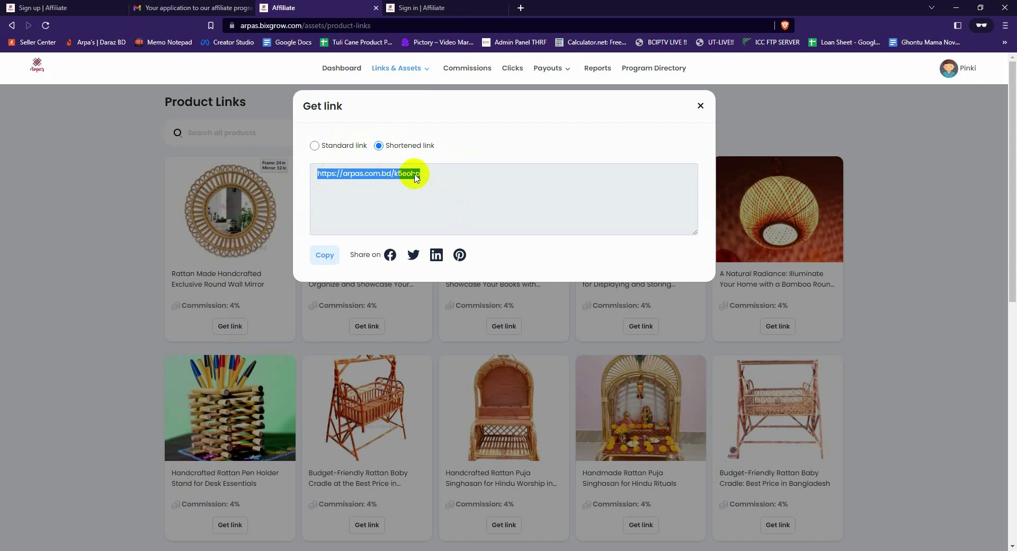
right_click(416, 179)
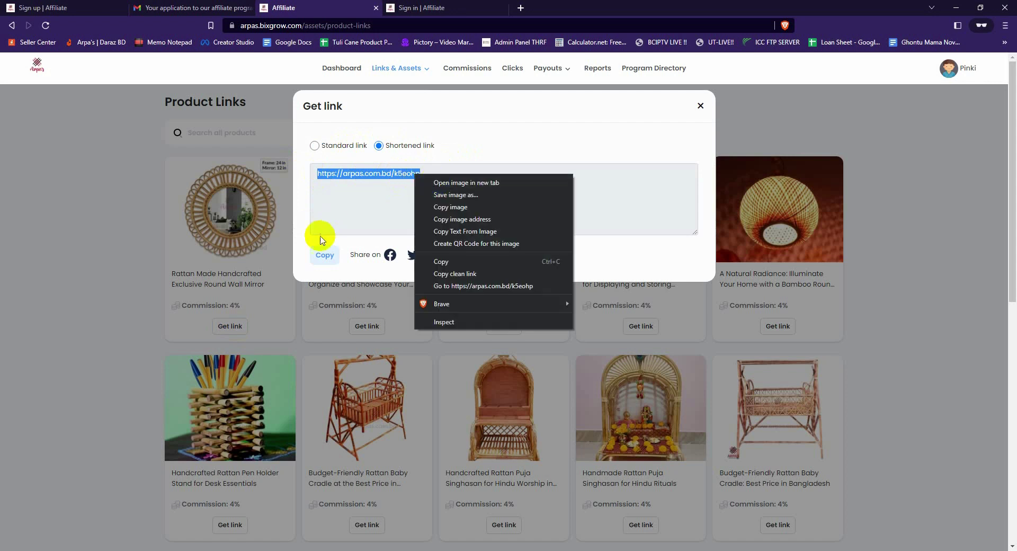
click(323, 256)
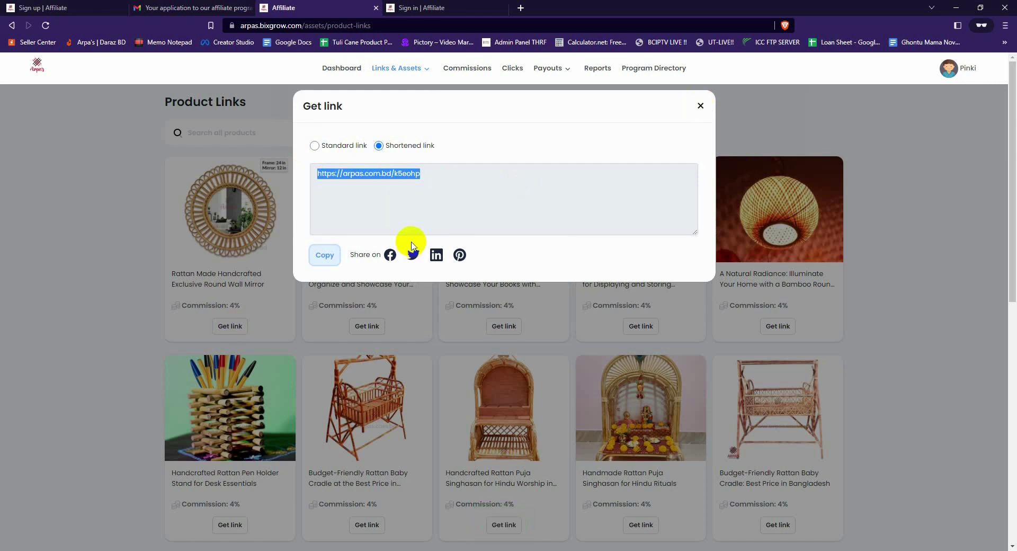
click(700, 108)
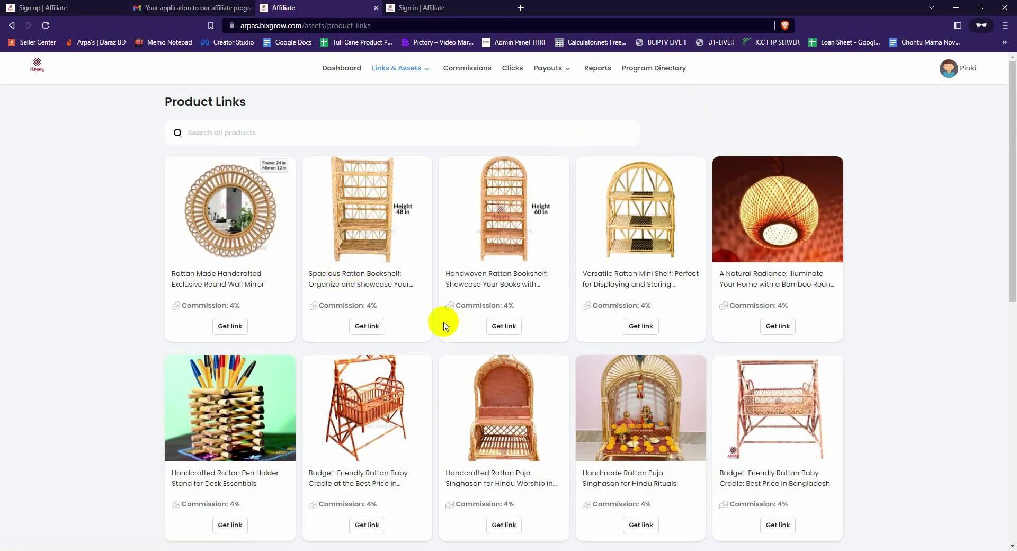
- Return to the dashboard and copy the affiliate coupon code, checking its discount
click(340, 69)
scroll(428, 287, down, 3)
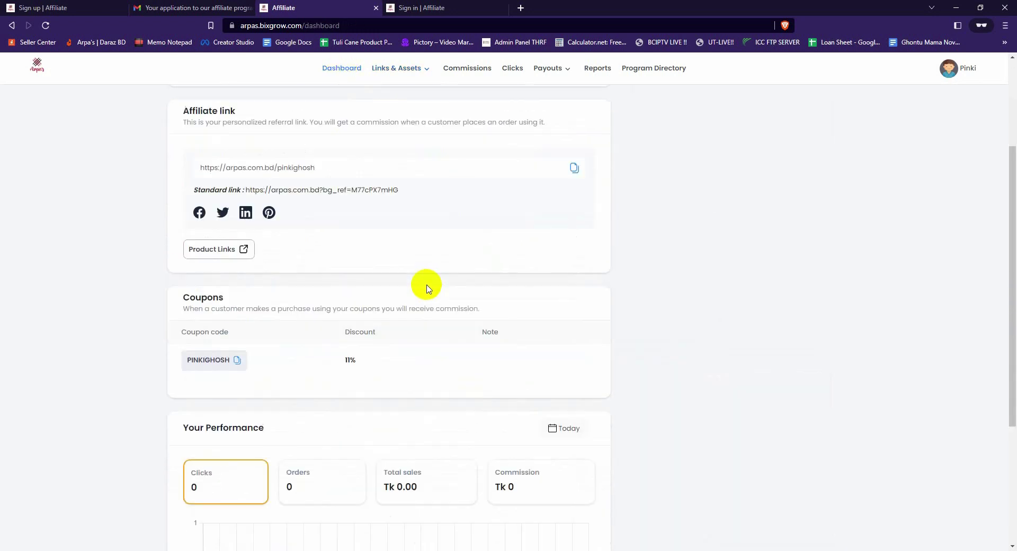
scroll(428, 288, down, 1)
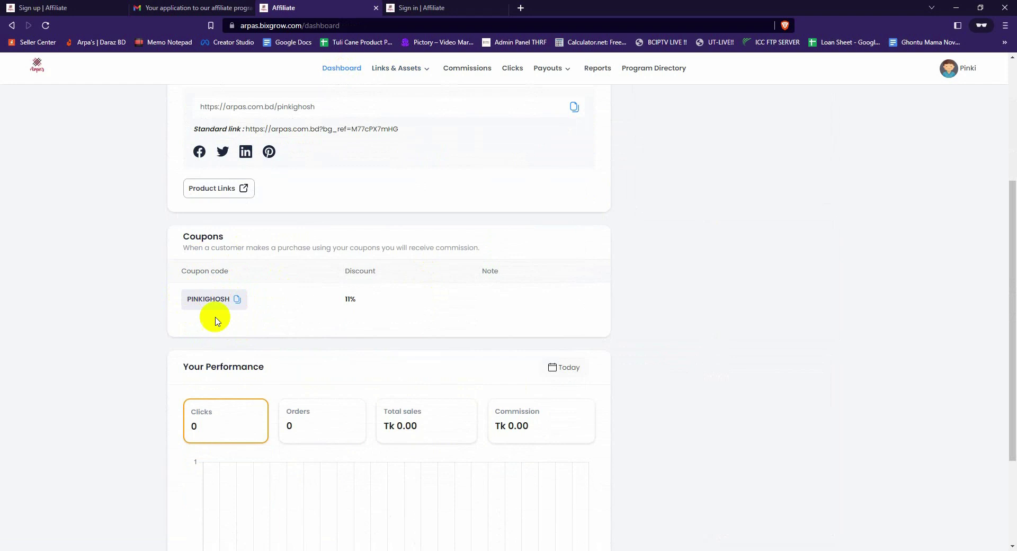
click(236, 298)
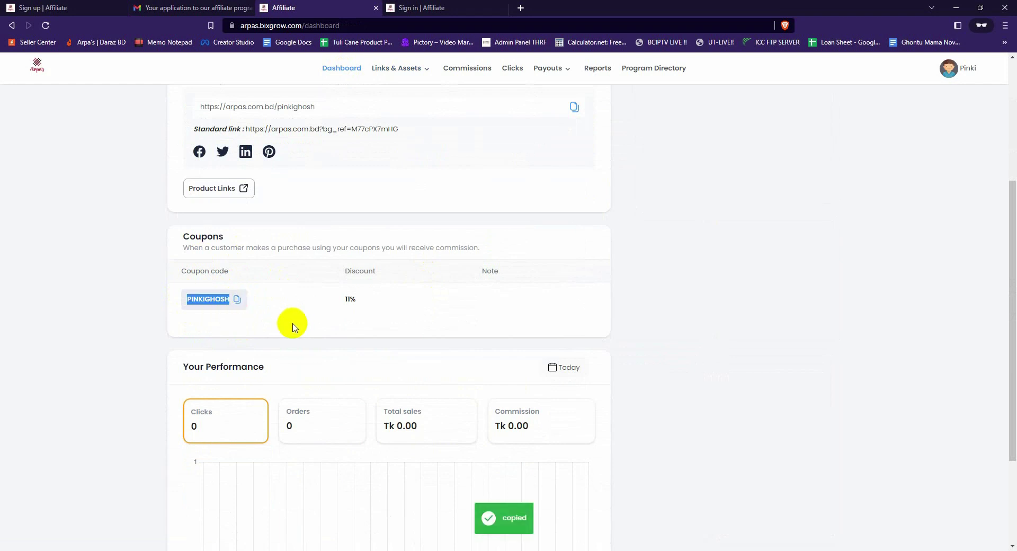
click(297, 306)
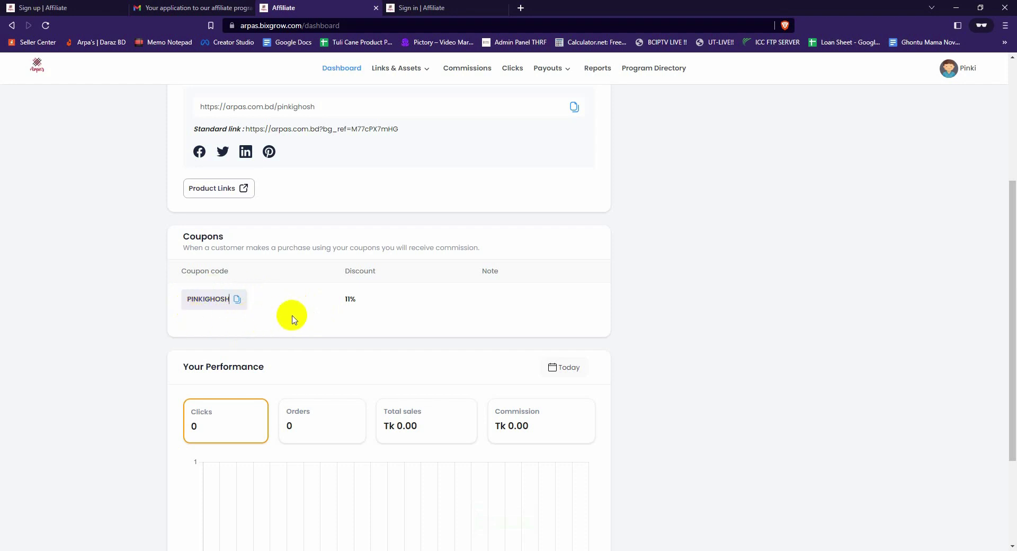
drag(361, 299, 341, 301)
- Review the dashboard's performance and commission status, and open the store credit coupon redemption page at its amount field
scroll(320, 334, down, 3)
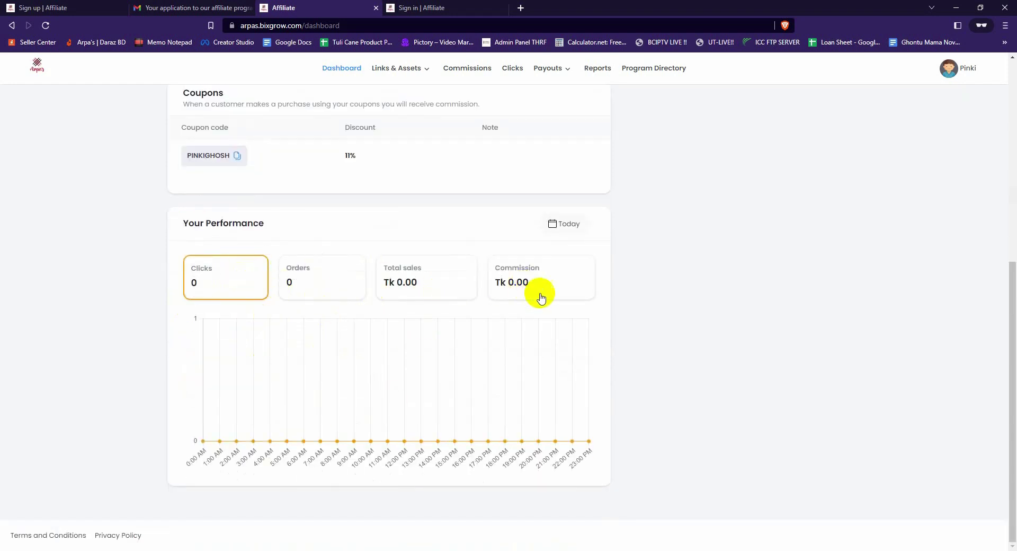
scroll(583, 292, up, 7)
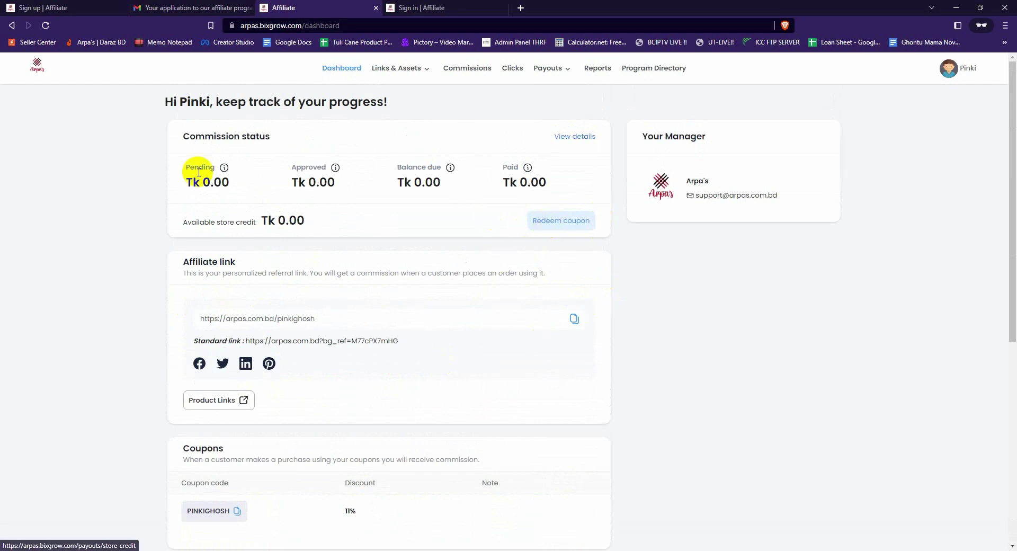
click(569, 226)
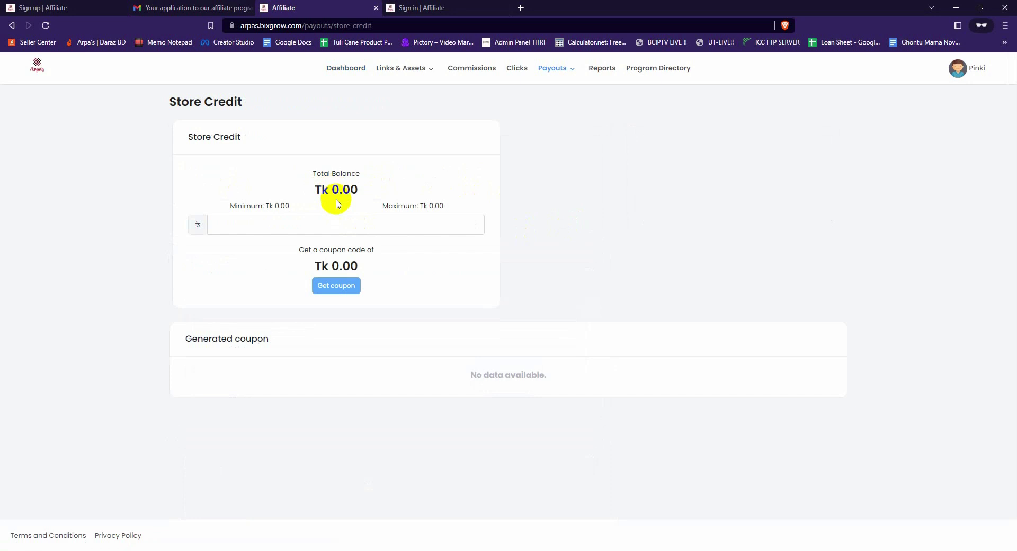
click(357, 226)
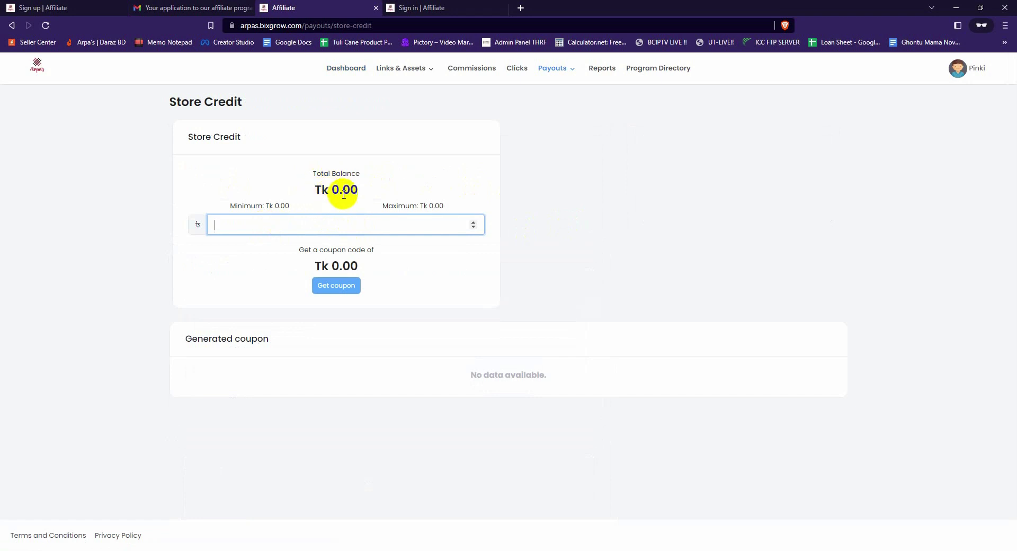
click(309, 227)
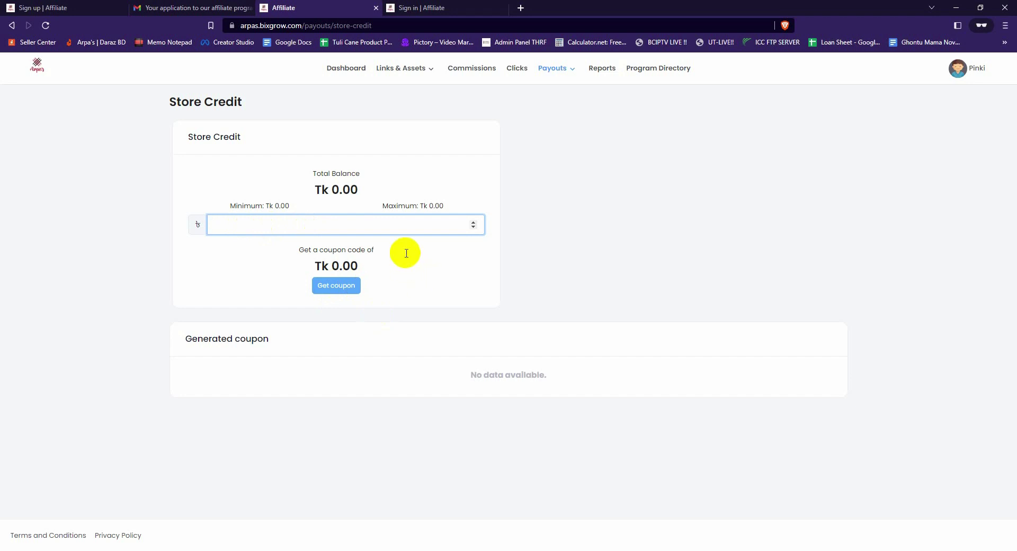
- Return to the dashboard and view the Product Links and Coupons pages under Links & Assets
click(342, 69)
mouse_move(414, 69)
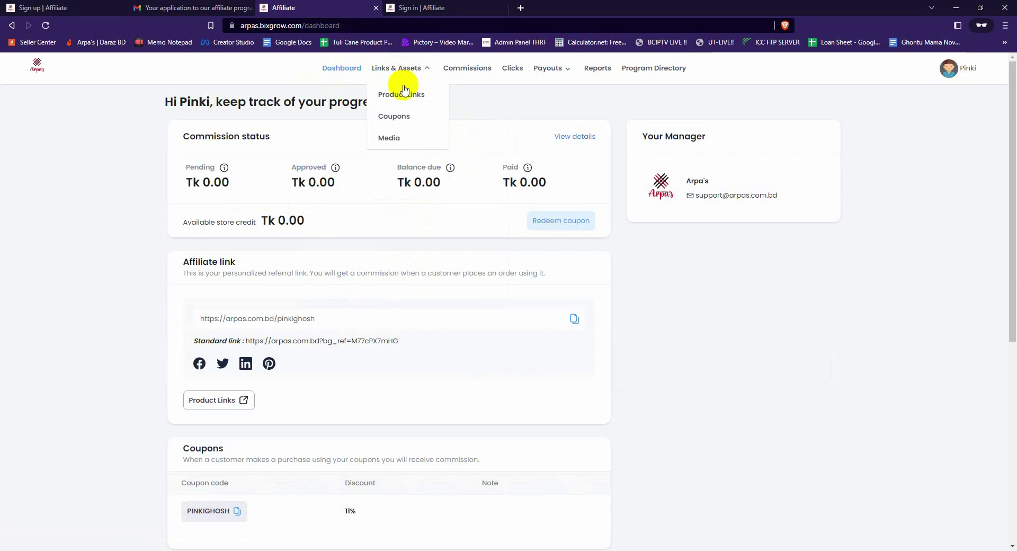
click(403, 99)
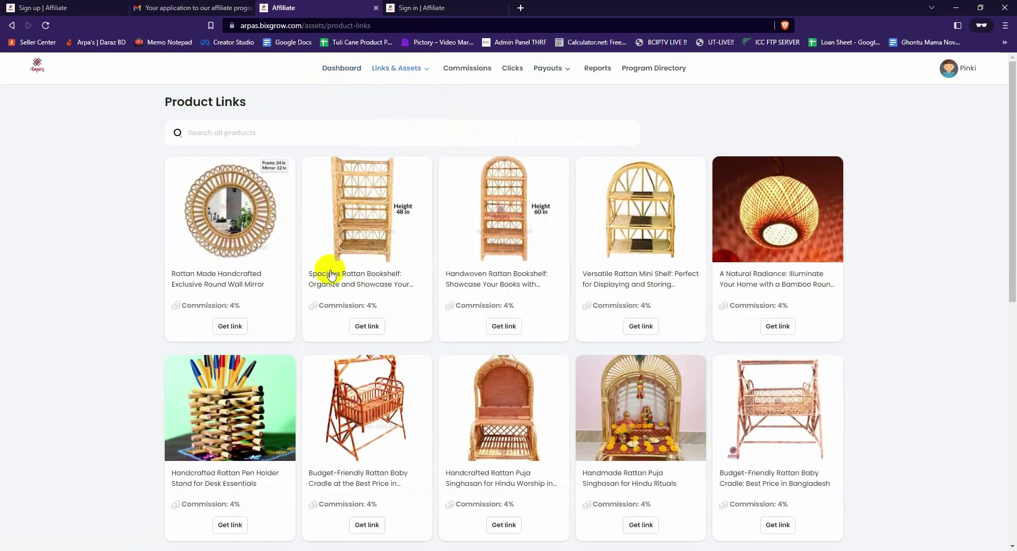
mouse_move(420, 66)
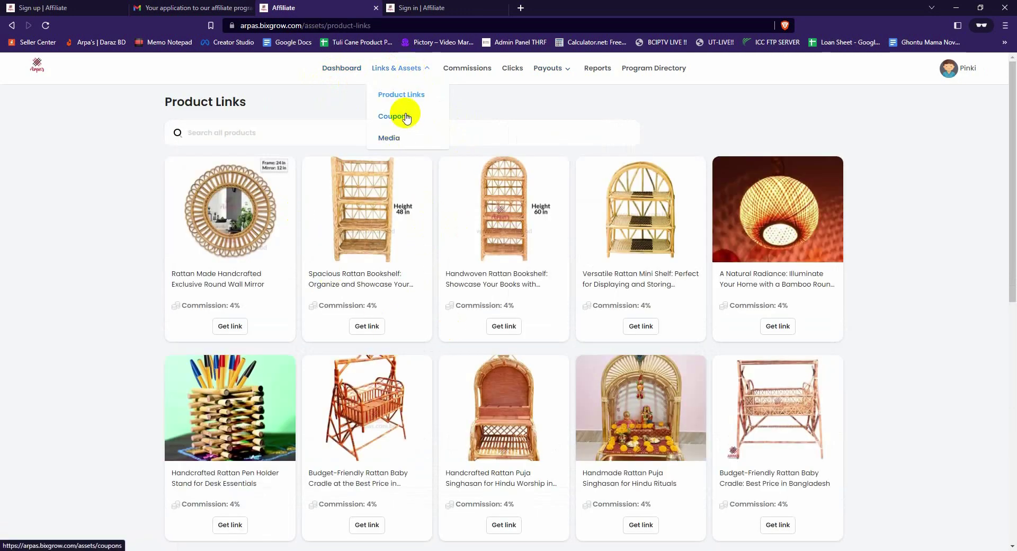
click(399, 114)
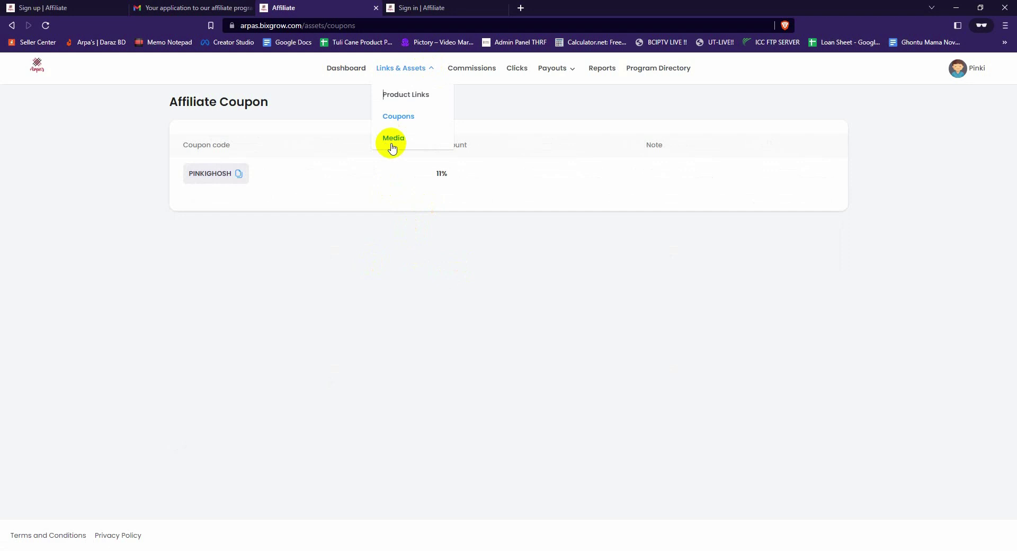
- View the Commissions and Clicks pages and switch to the other browser tab with the affiliate dashboard
click(479, 73)
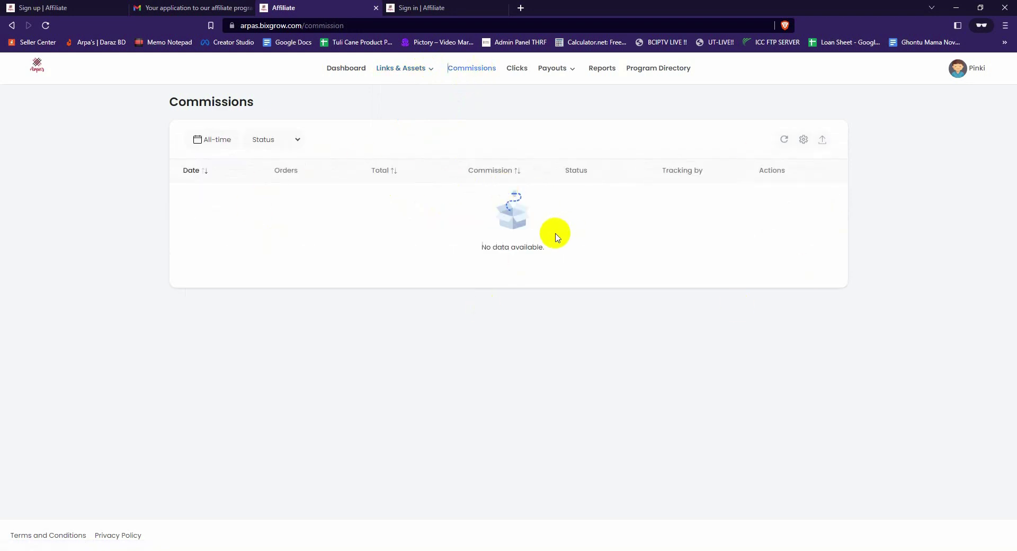
click(517, 68)
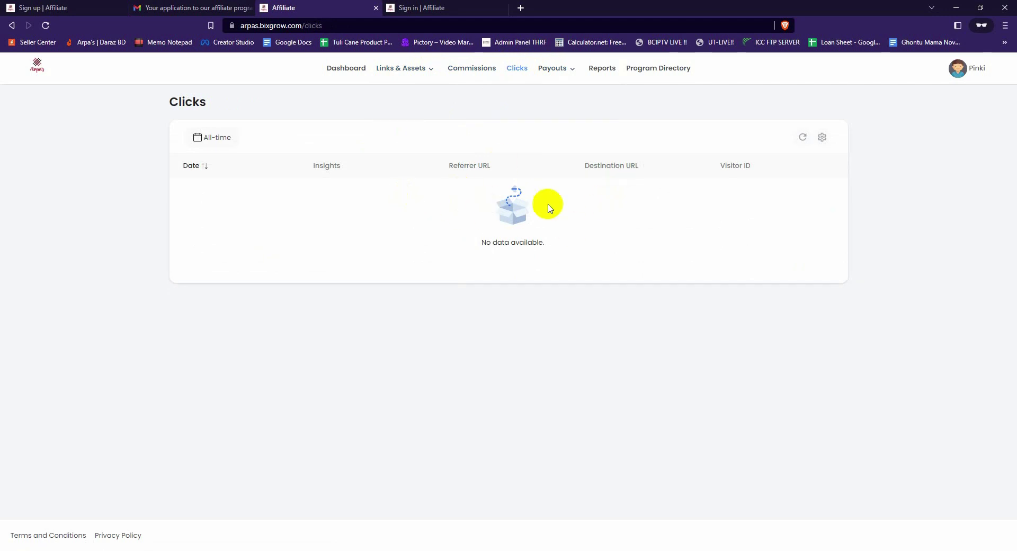
key(ctrl+Tab)
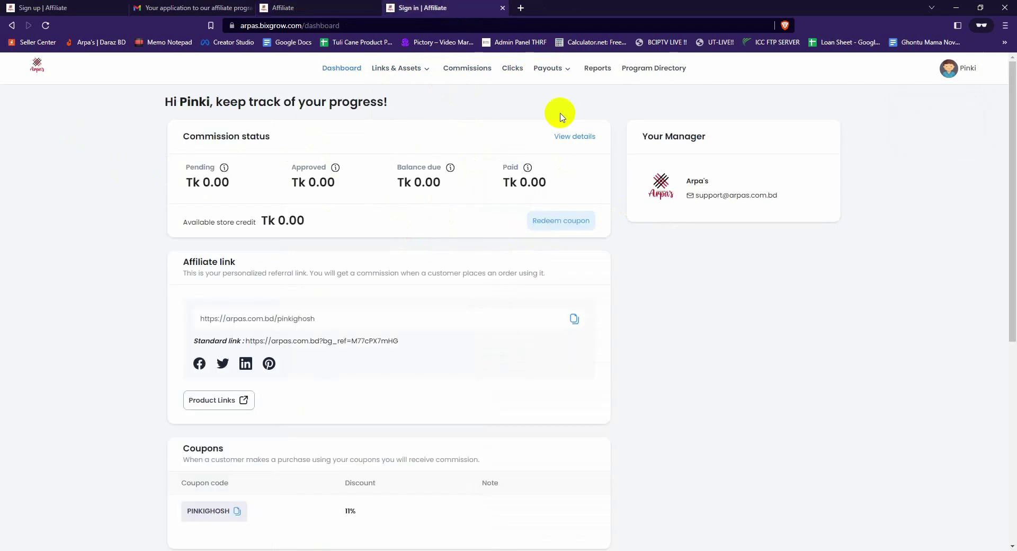
- View the Reports page and the payout invoice history, and return to the dashboard
click(601, 69)
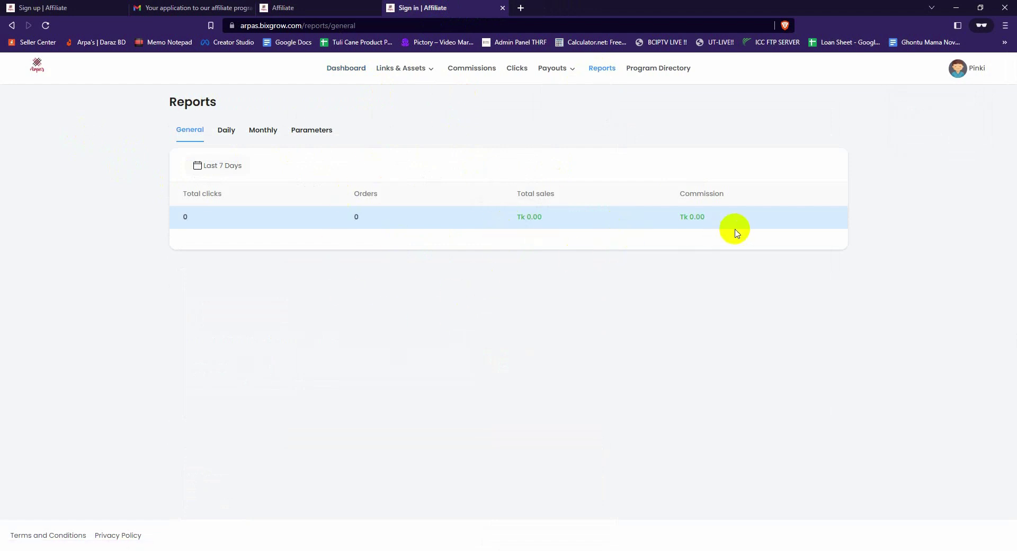
click(563, 71)
click(558, 95)
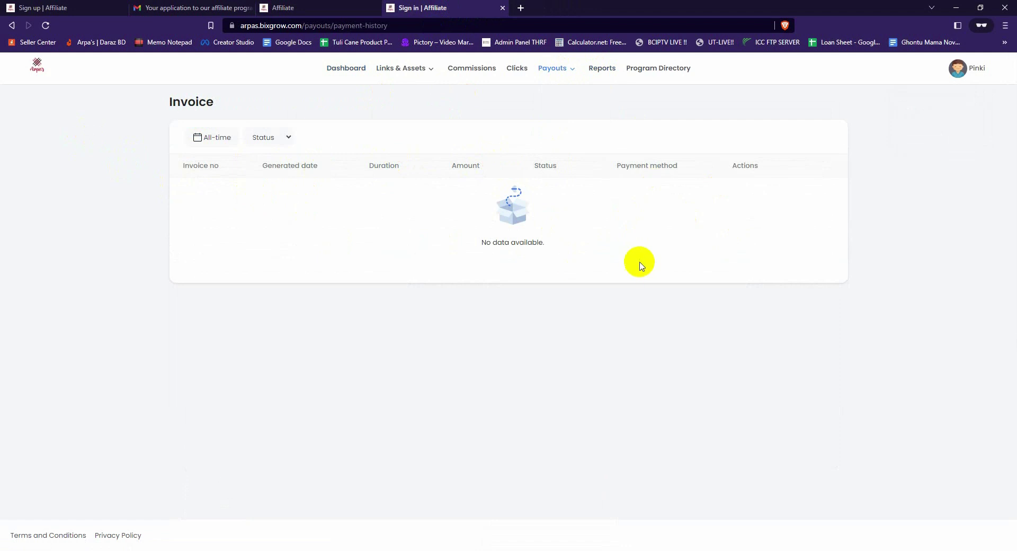
click(337, 71)
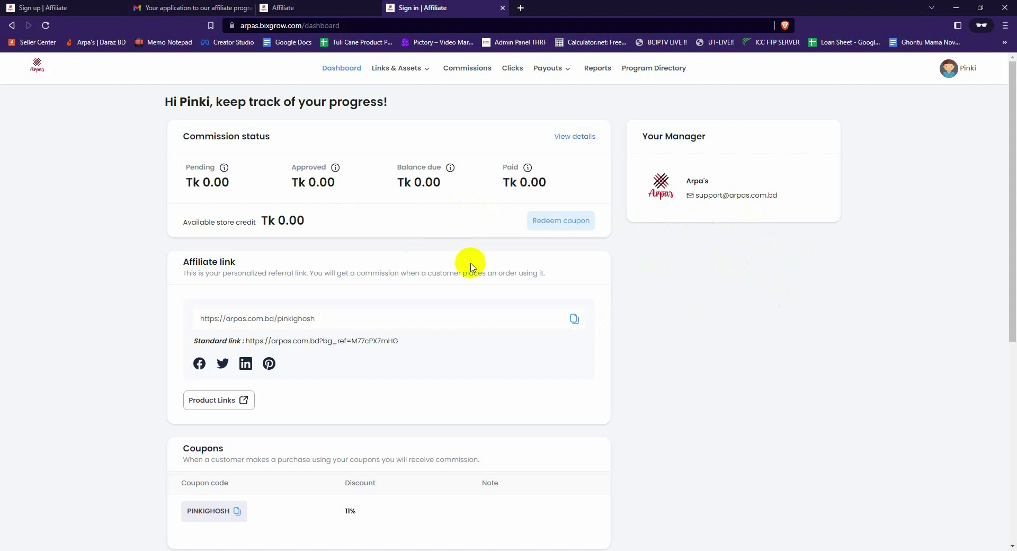
- Open the payment method settings of the profile and delete the saved Dutch Bangla Bank account
click(971, 71)
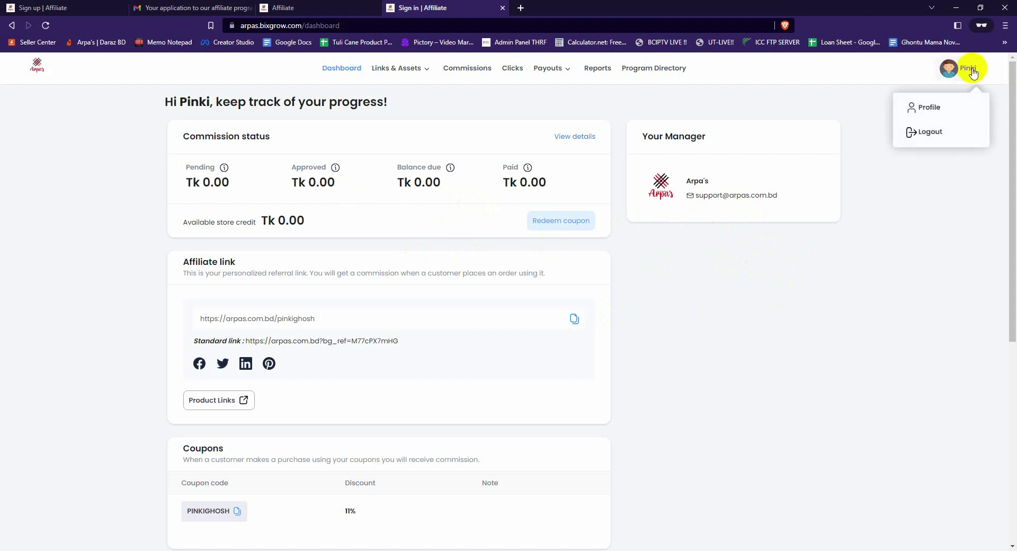
click(930, 108)
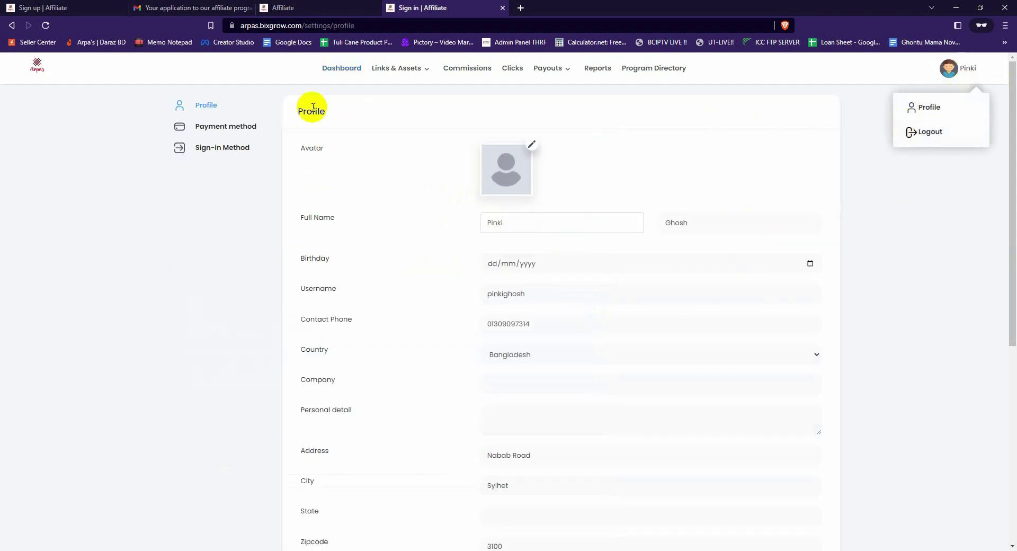
click(228, 128)
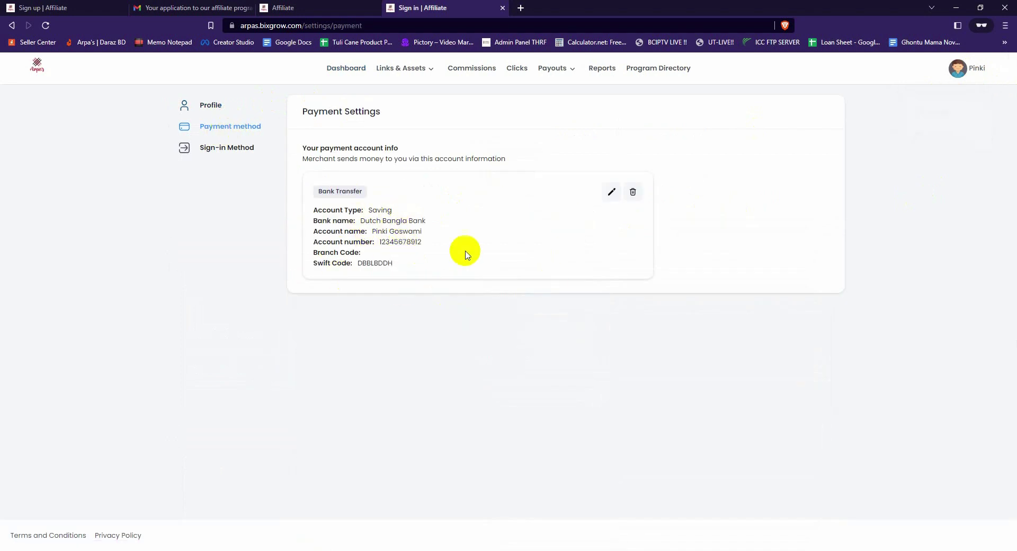
click(636, 195)
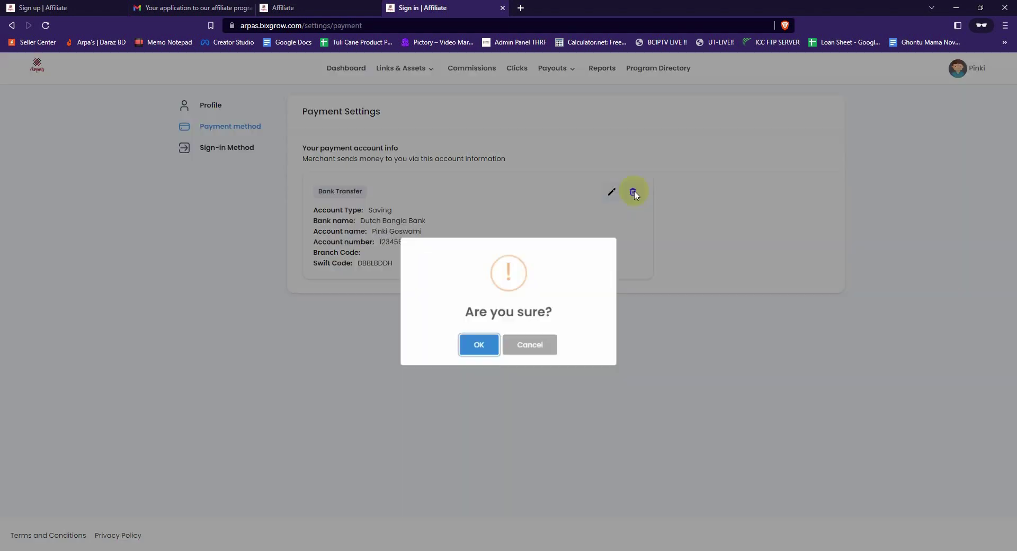
click(486, 345)
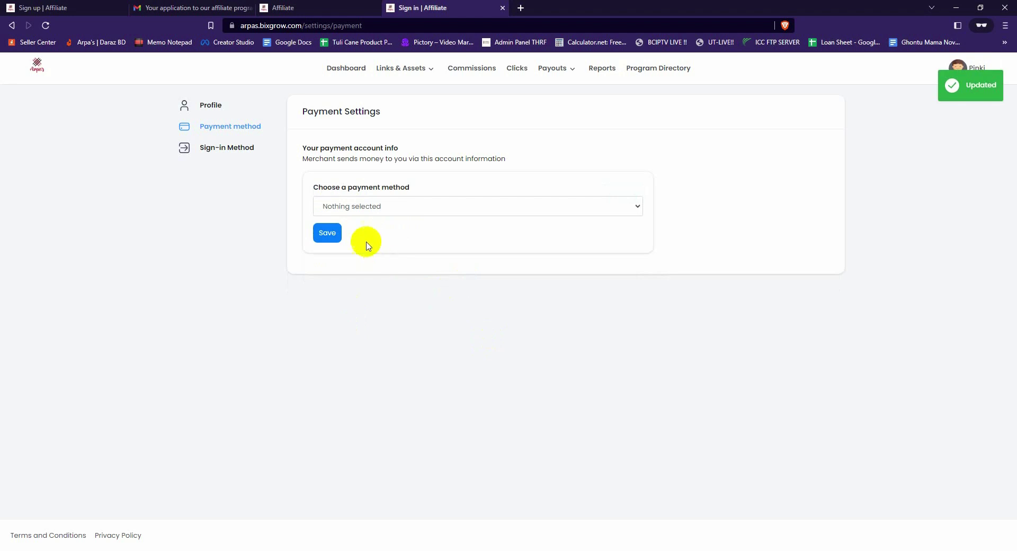
- Choose Bank Transfer as the payment method with account type Saving, and enter Bkash as the bank name
click(391, 206)
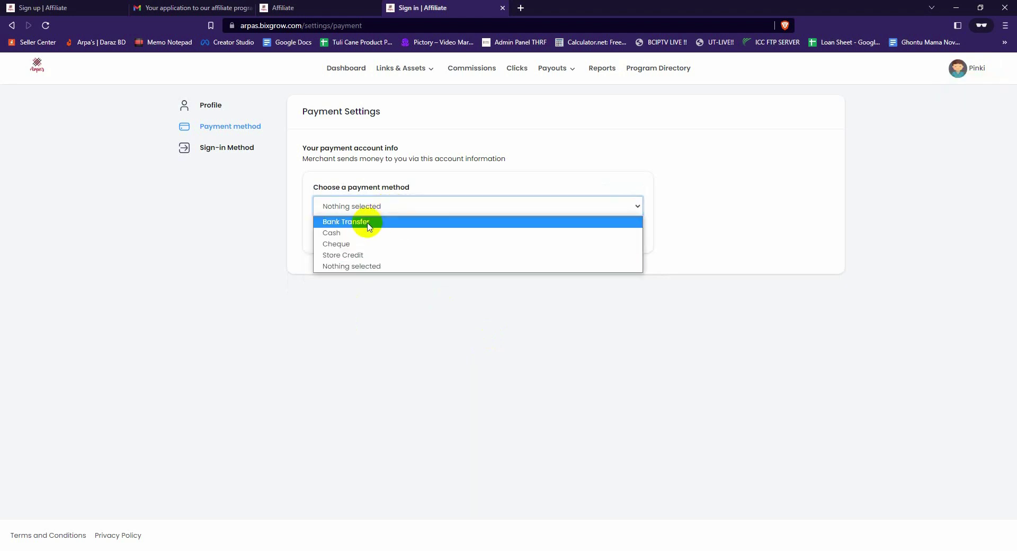
click(369, 222)
click(397, 251)
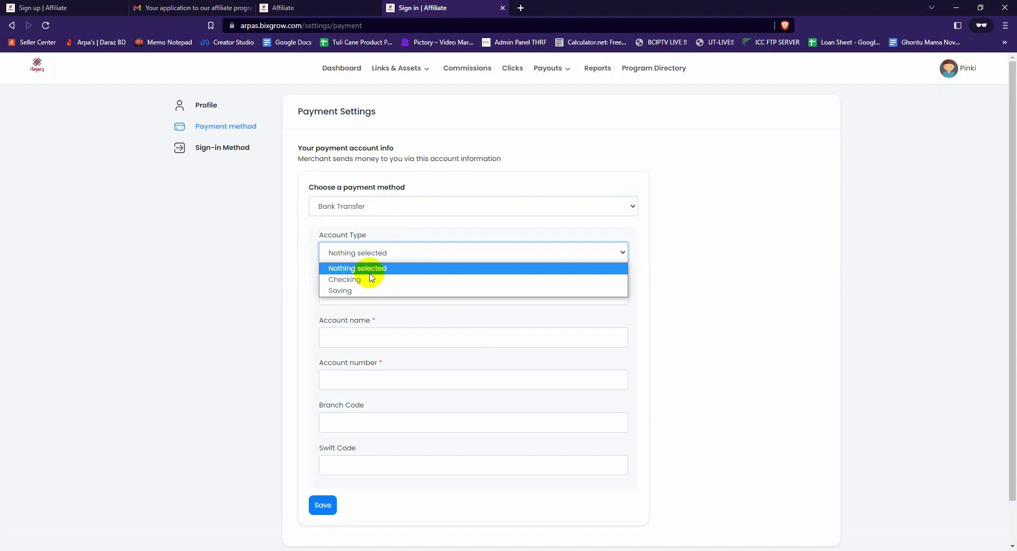
click(352, 290)
click(399, 296)
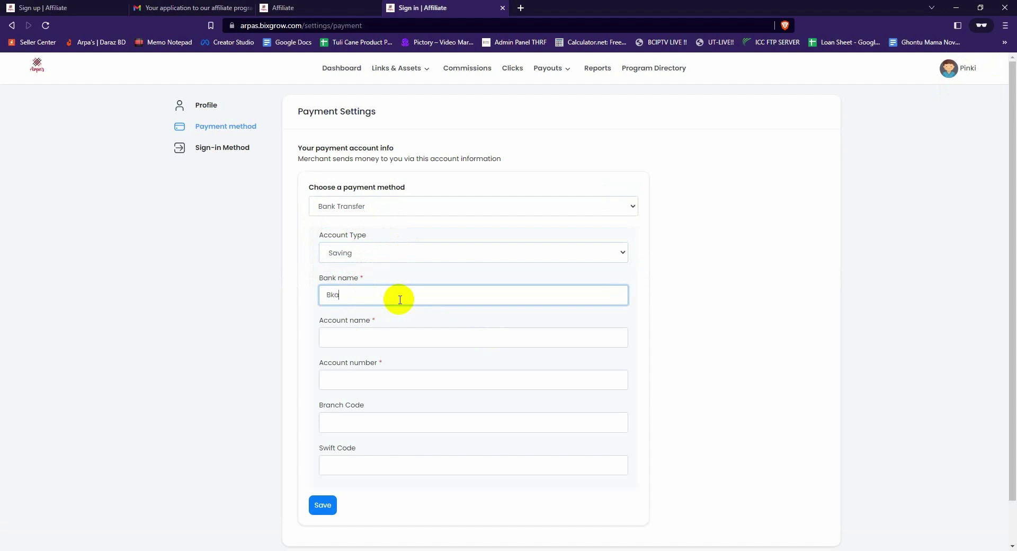
- Enter the account holder's name and the account number for Bkash, leave the branch and Swift codes empty, and save
click(376, 338)
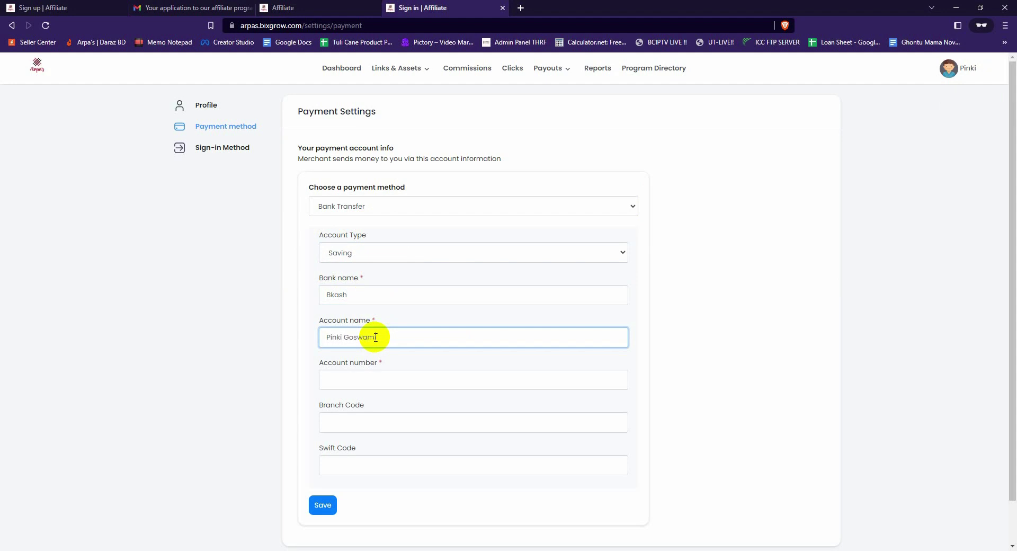
click(387, 381)
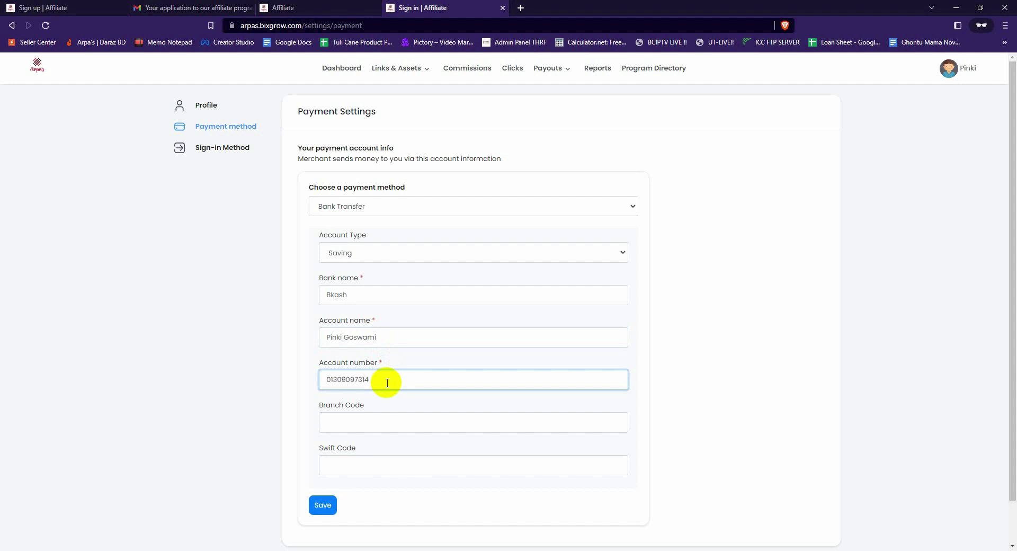
click(371, 421)
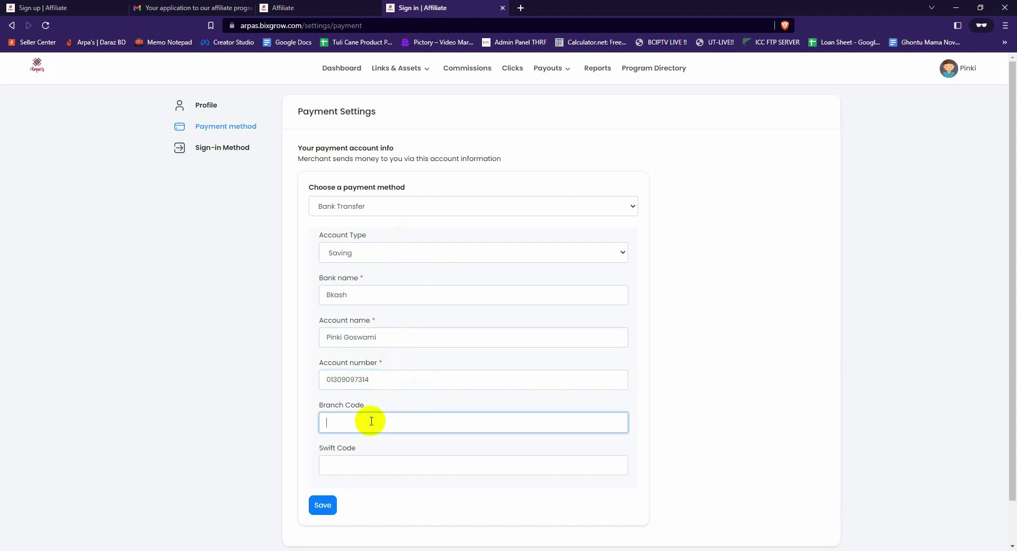
click(359, 463)
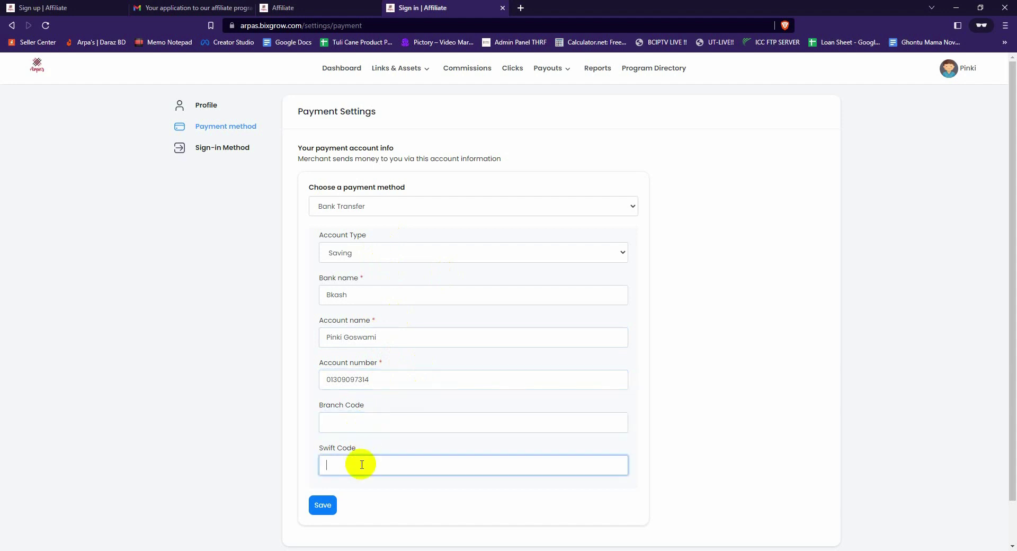
click(324, 501)
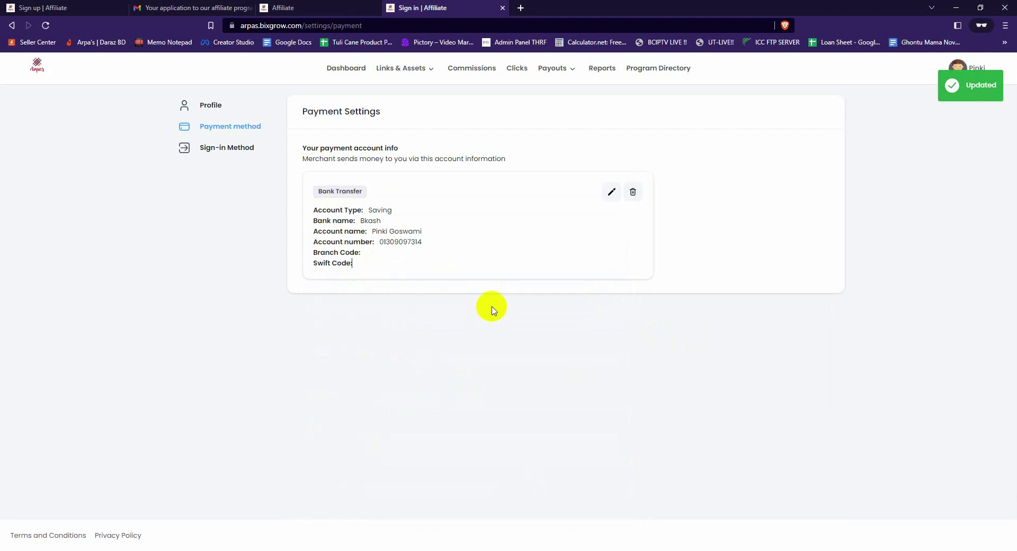
- Delete the saved Bkash payment account
click(633, 191)
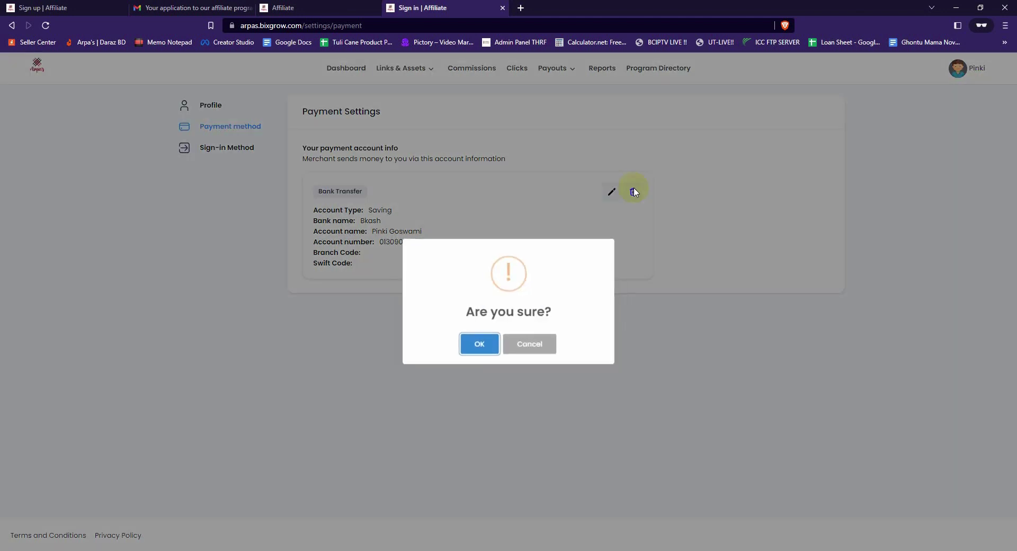
click(480, 345)
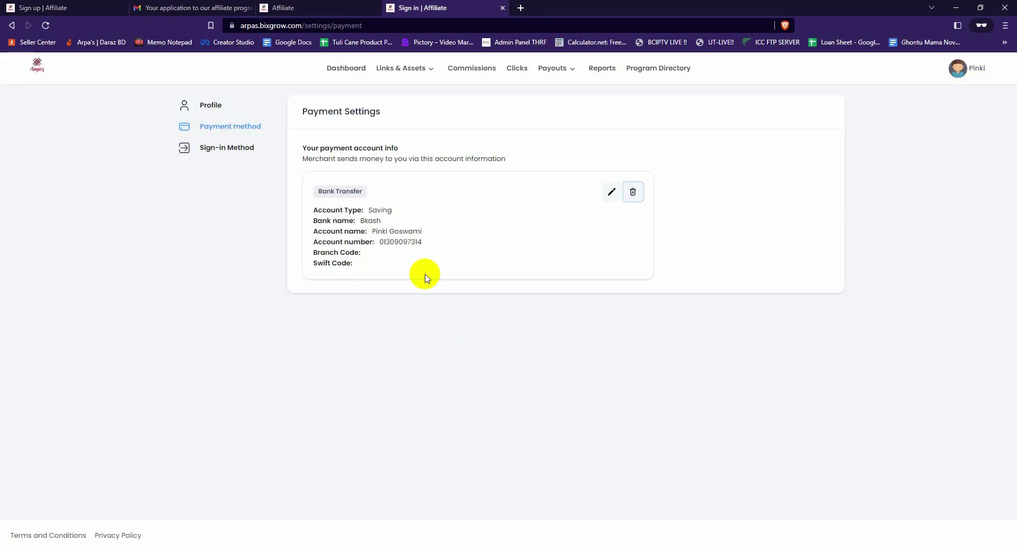
- Choose Bank Transfer as the payment method with account type Saving, and enter Dutch Bangla Bank as the bank name
click(364, 207)
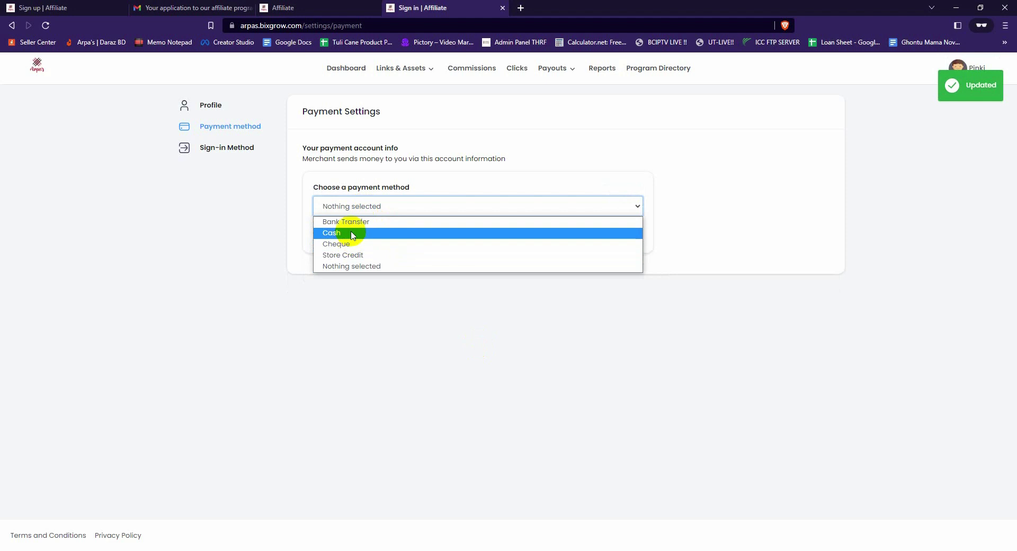
click(357, 222)
click(363, 253)
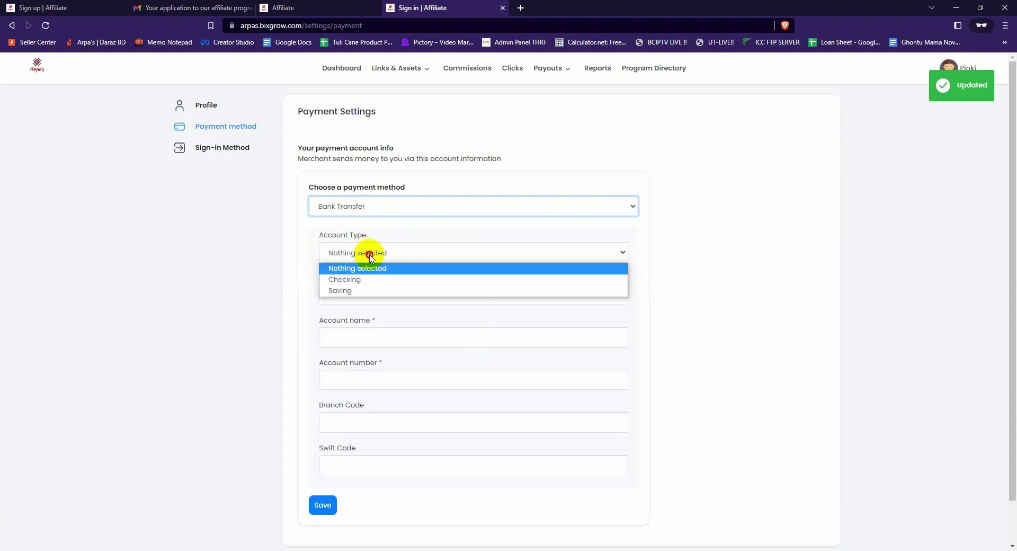
click(352, 290)
click(385, 298)
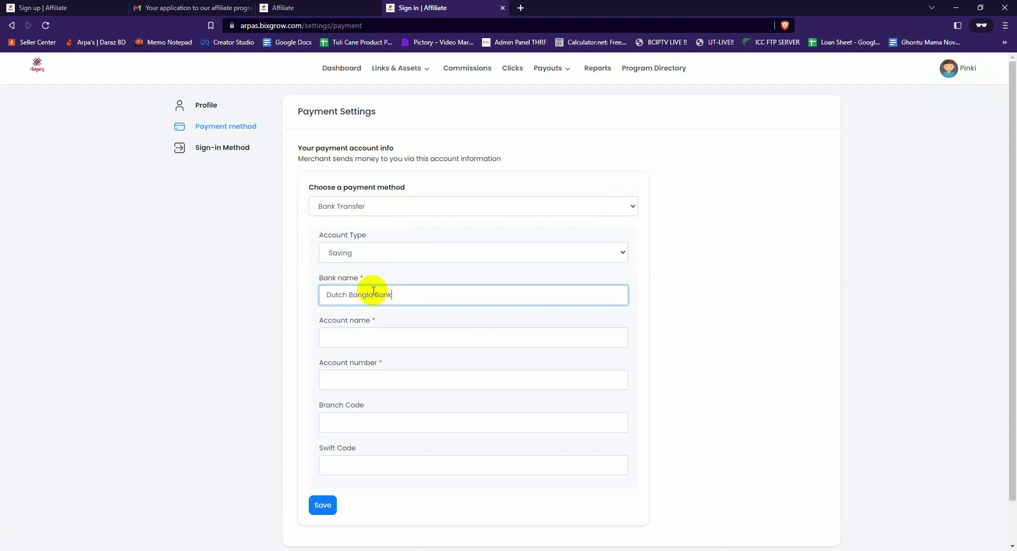
- Enter the account holder's name, the account number and Sylhet as the branch code, leave the Swift code empty, and save
click(350, 339)
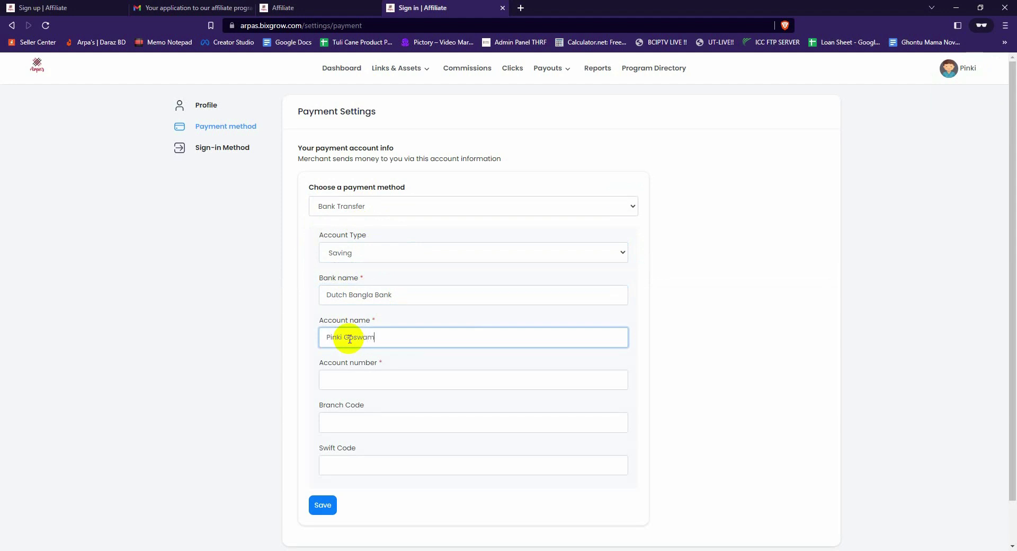
click(403, 379)
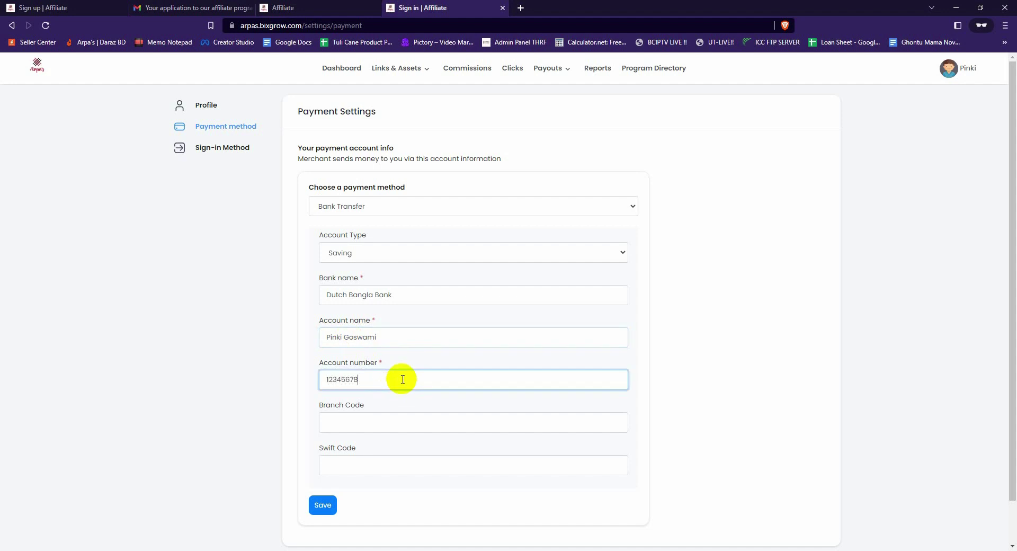
scroll(403, 374, down, 1)
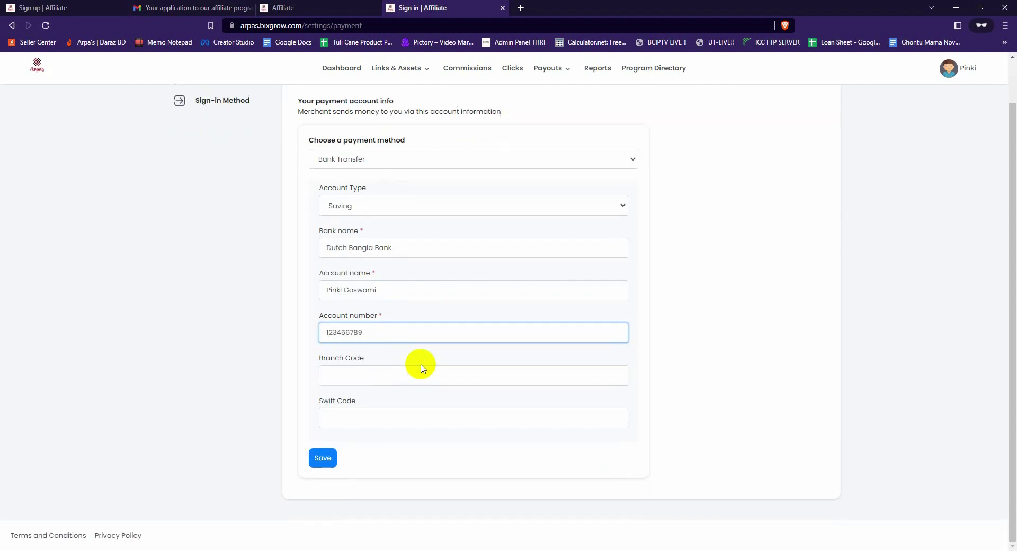
click(375, 377)
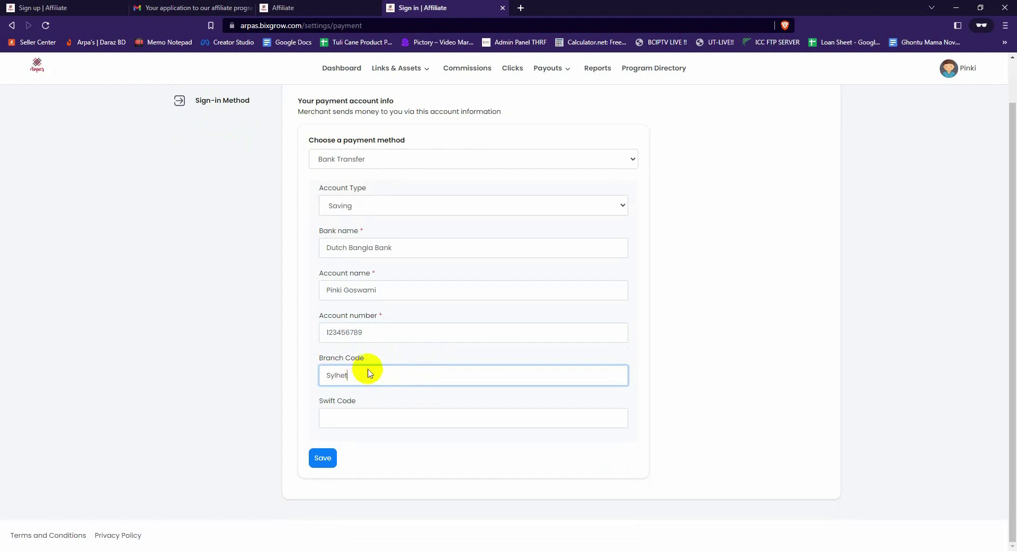
click(349, 415)
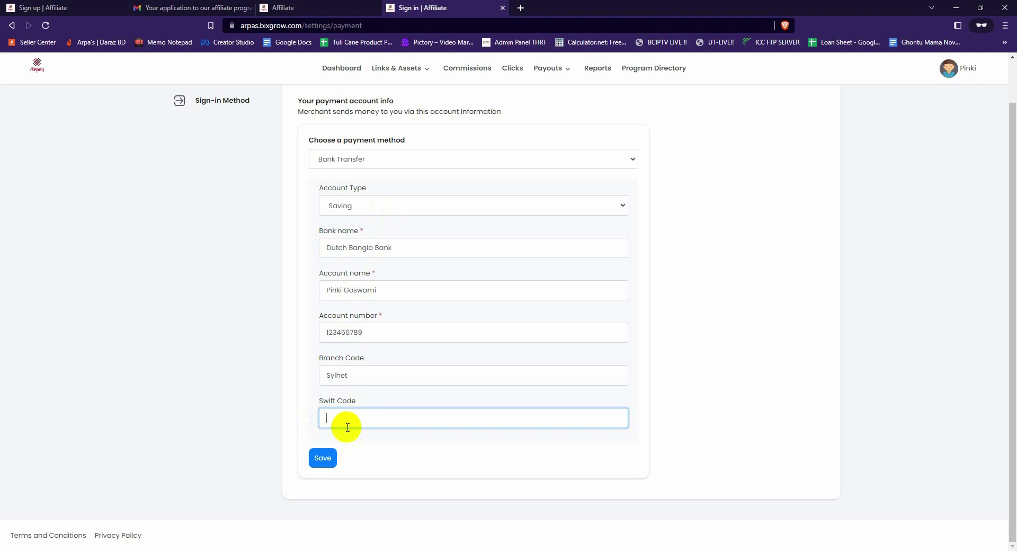
click(325, 458)
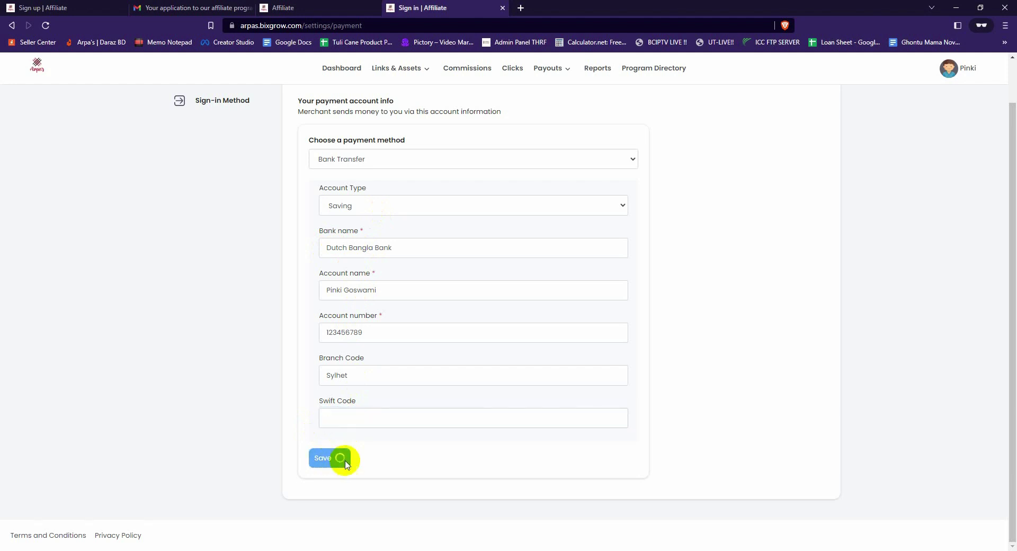
- Return to the dashboard and browse the product list on the Product Links page
click(345, 69)
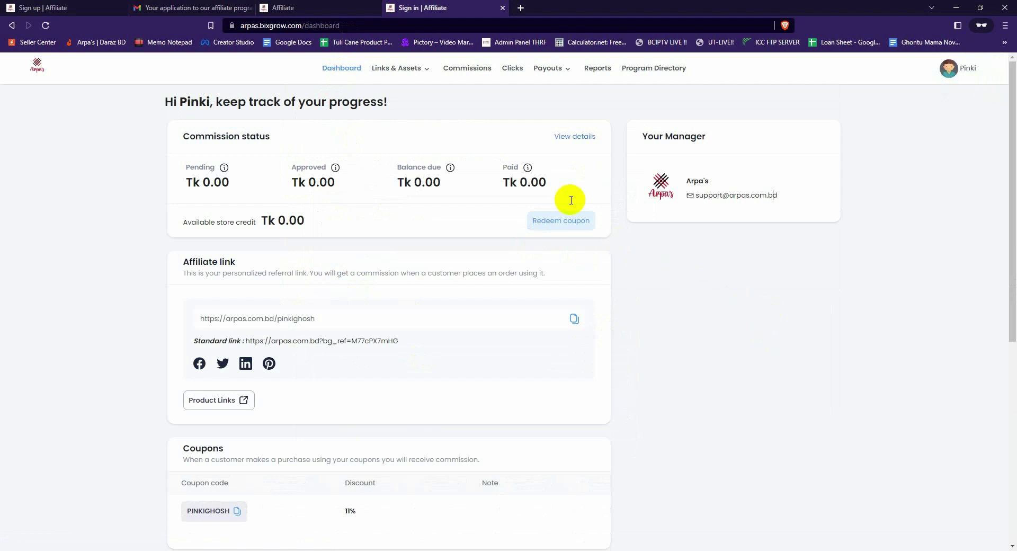
click(426, 70)
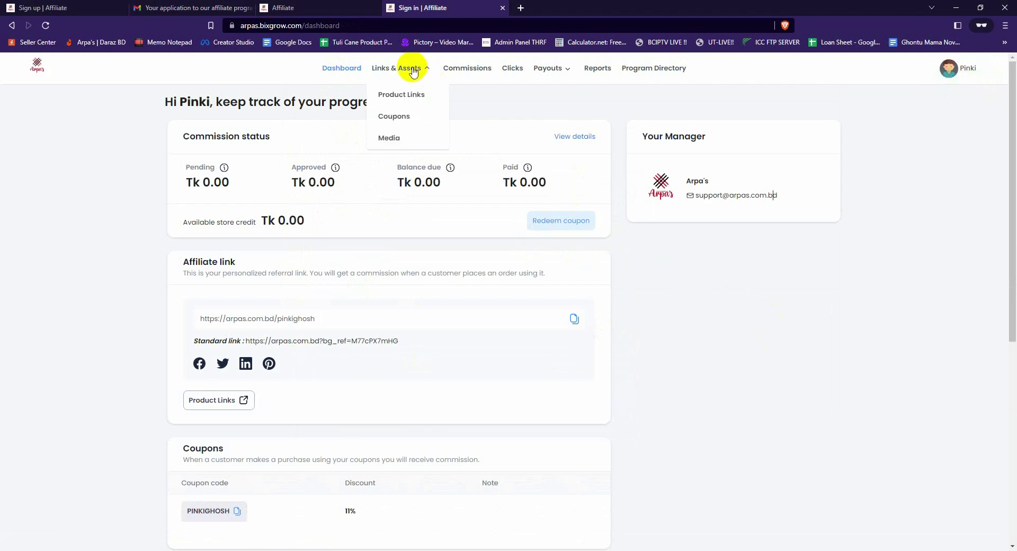
click(408, 98)
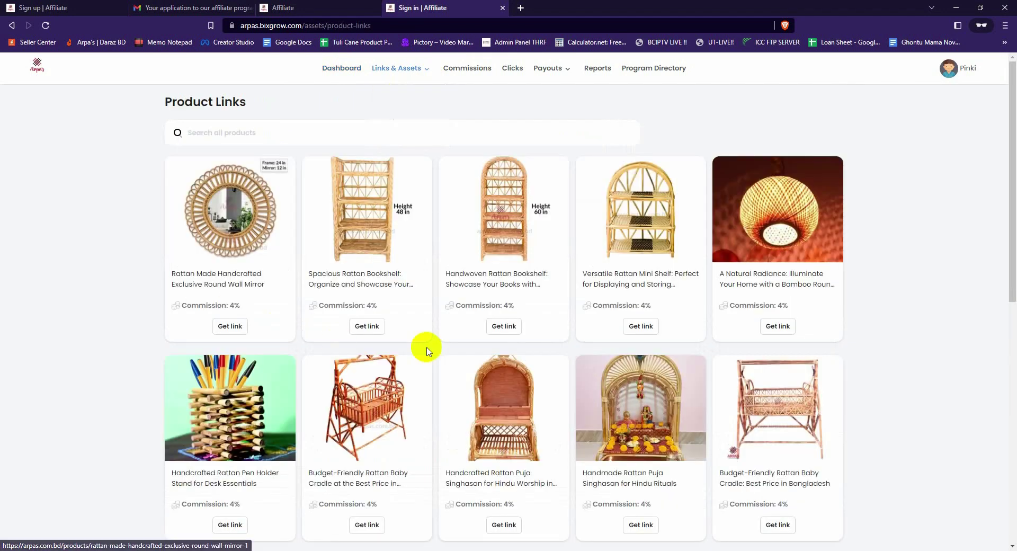
scroll(414, 358, down, 6)
scroll(414, 359, down, 3)
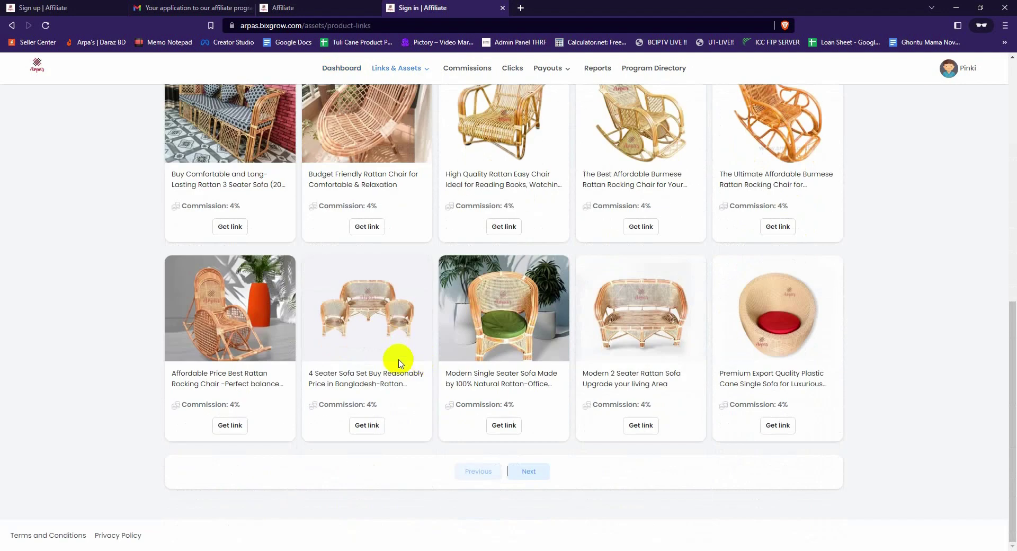
scroll(395, 358, up, 6)
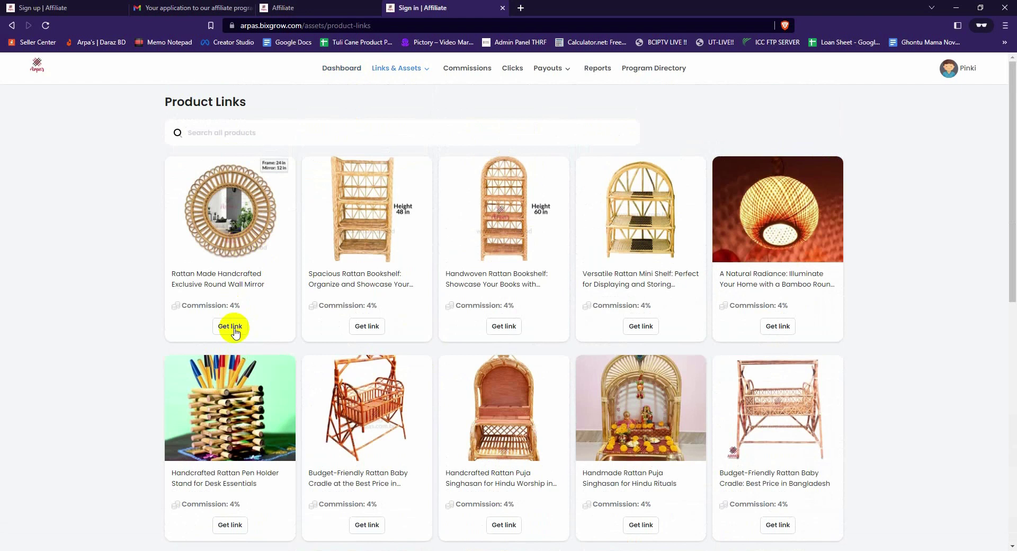
- Copy the shortened affiliate link for the Rattan Made Handcrafted Exclusive Round Wall Mirror and close the link dialog
click(231, 327)
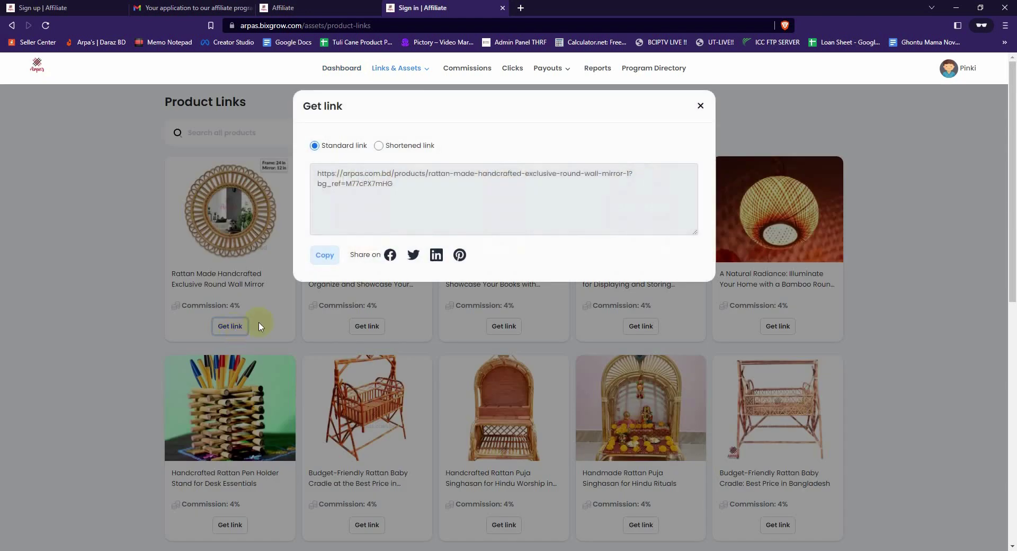
click(402, 145)
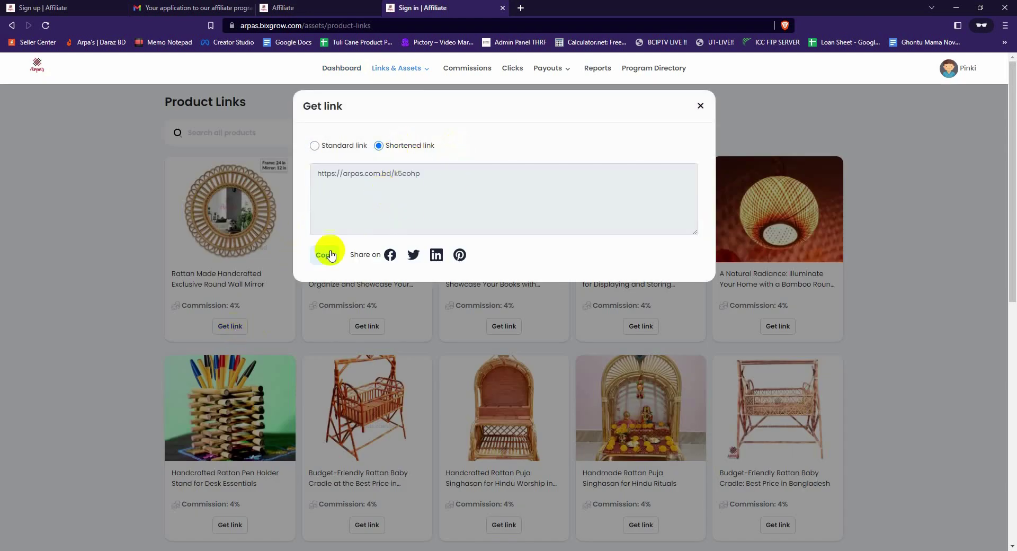
click(326, 254)
click(700, 106)
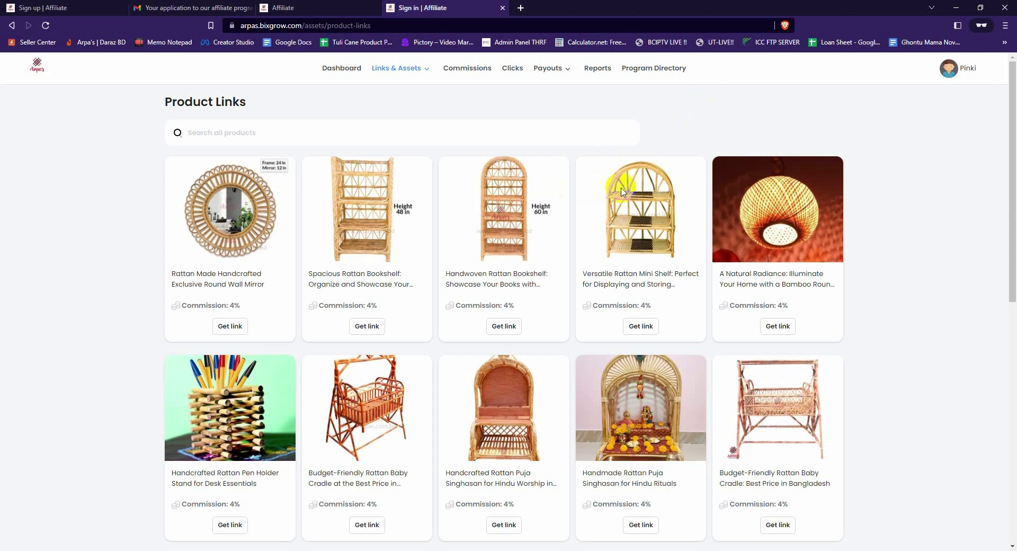